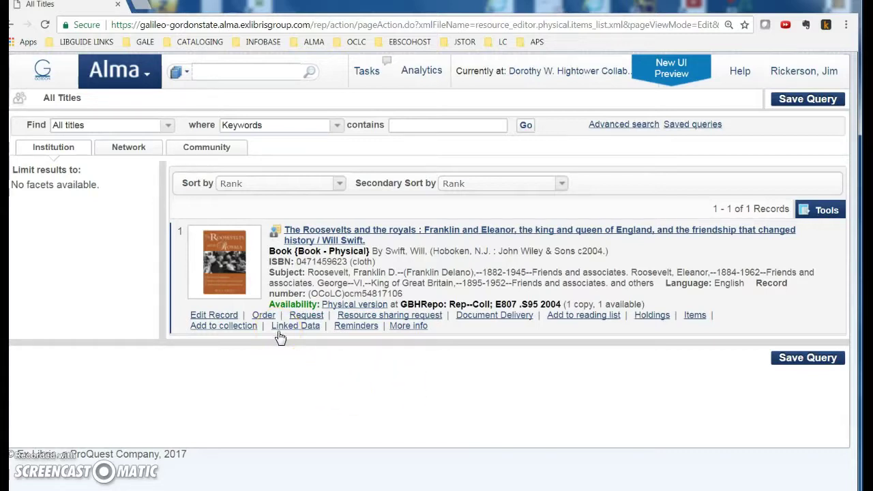
Check the Roosevelts and the royals record in the network catalogue and switch back to the institution record
{"action": "left_click", "coordinate": [275, 232]}
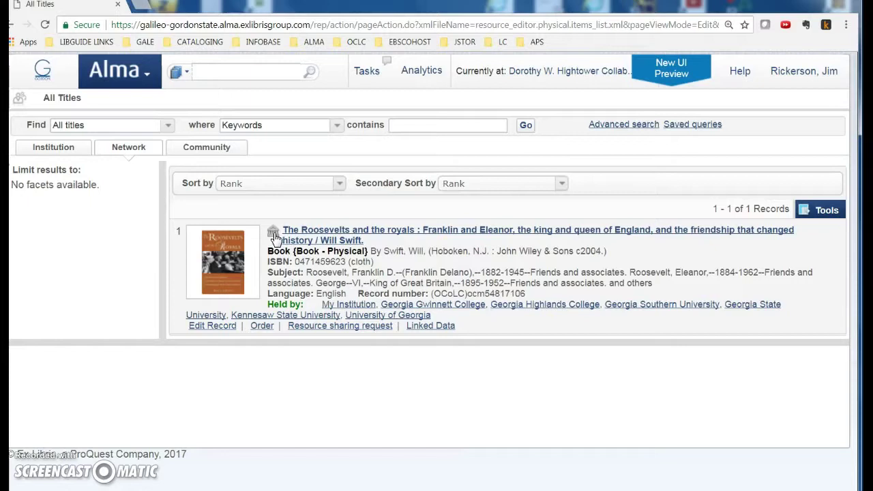
{"action": "left_click", "coordinate": [273, 233]}
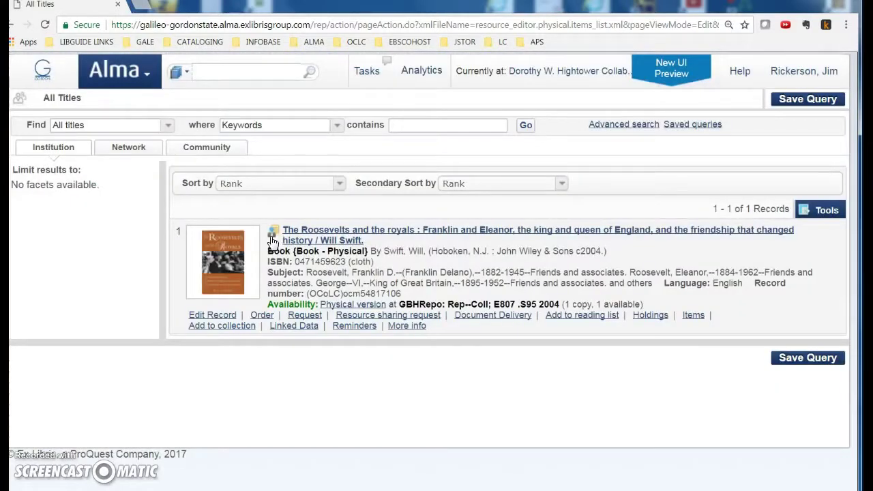
{"action": "left_click", "coordinate": [272, 251]}
{"action": "left_click", "coordinate": [272, 247]}
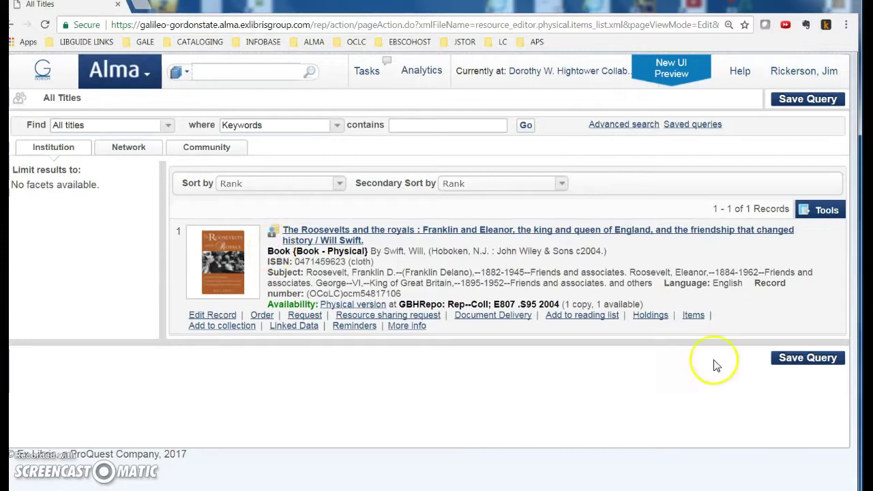
Add a new holdings record to the title and open its 852 field in the form editor
{"action": "left_click", "coordinate": [648, 316]}
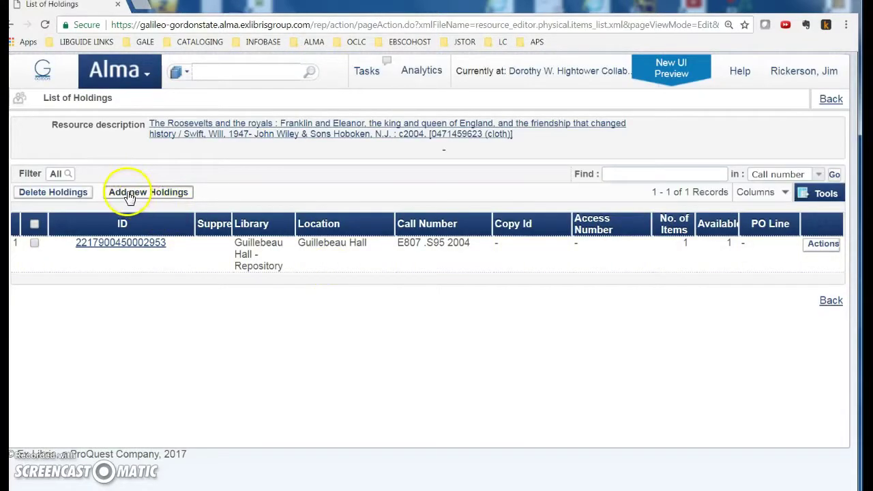
{"action": "left_click", "coordinate": [163, 195]}
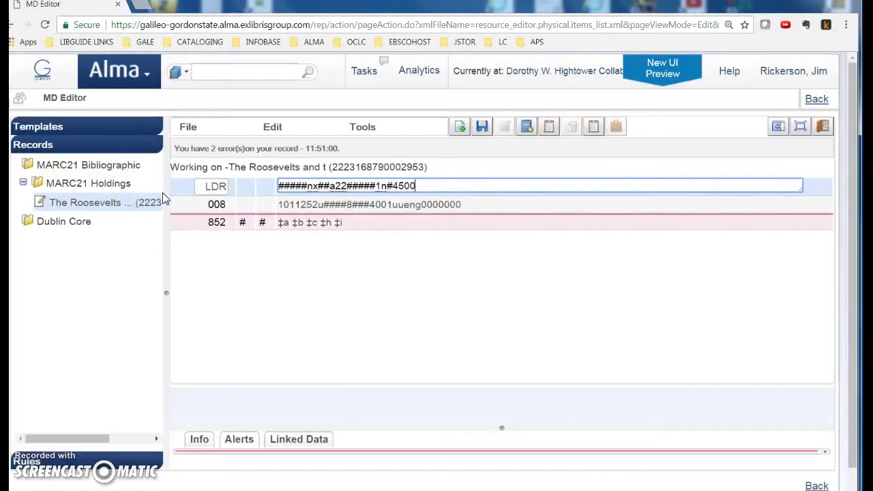
{"action": "left_click", "coordinate": [184, 221]}
{"action": "left_click", "coordinate": [272, 127]}
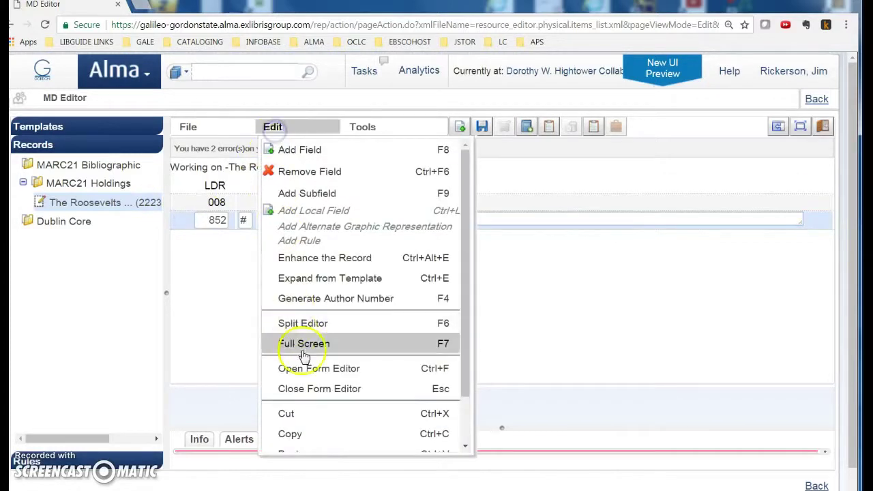
{"action": "left_click", "coordinate": [345, 376]}
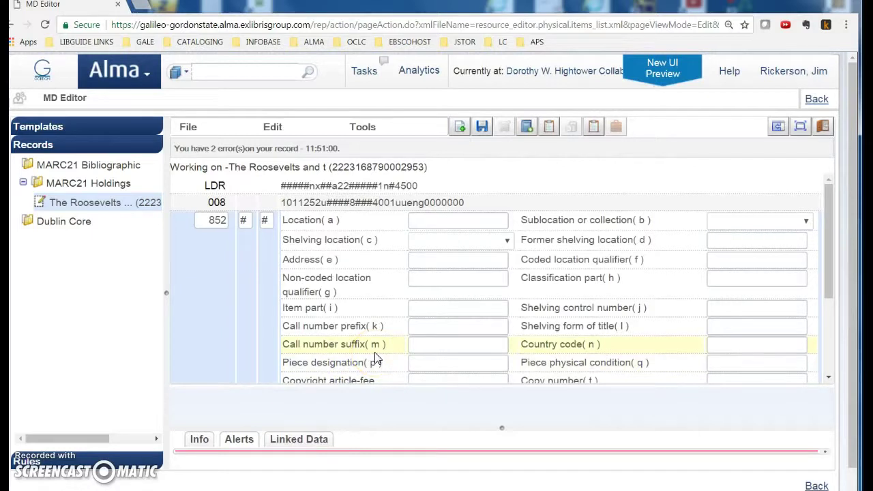
Set the 852 sublocation to Hightower, shelving location to FDR and call number prefix to FDR, and save the holdings record
{"action": "left_click", "coordinate": [807, 222]}
{"action": "left_click", "coordinate": [753, 274]}
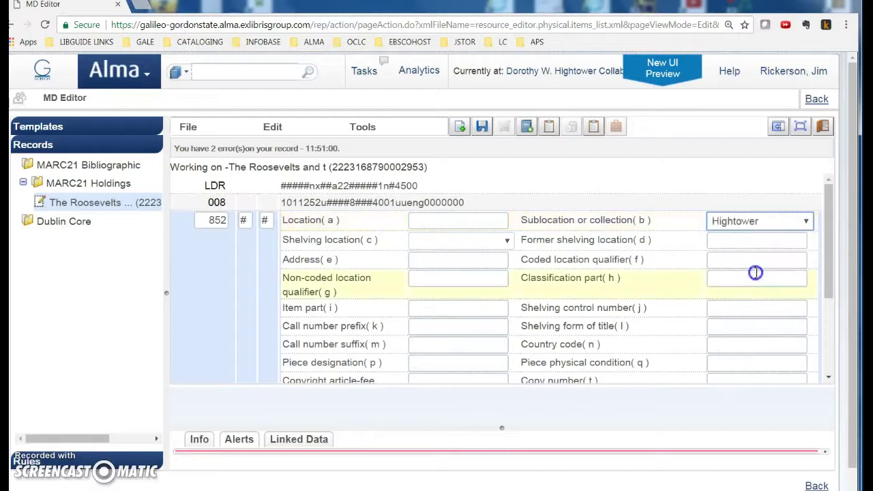
{"action": "left_click", "coordinate": [507, 240]}
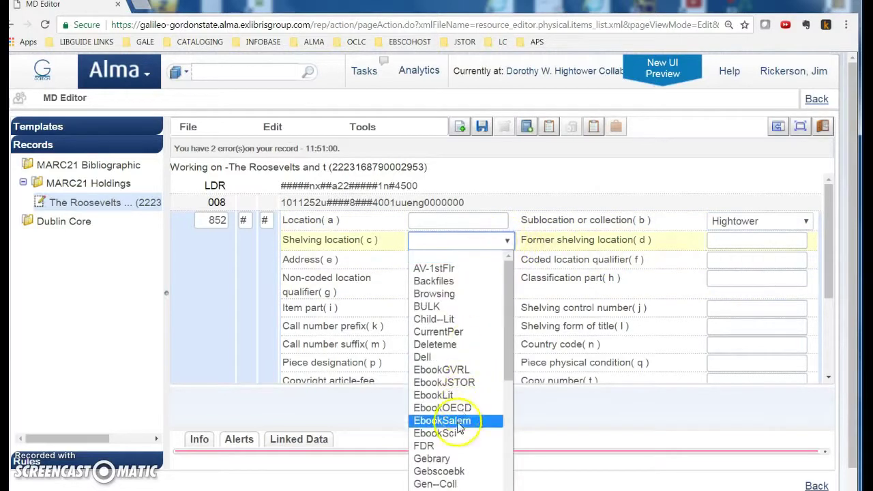
{"action": "left_click", "coordinate": [449, 449]}
{"action": "left_click", "coordinate": [448, 328]}
{"action": "type", "text": "FDR"}
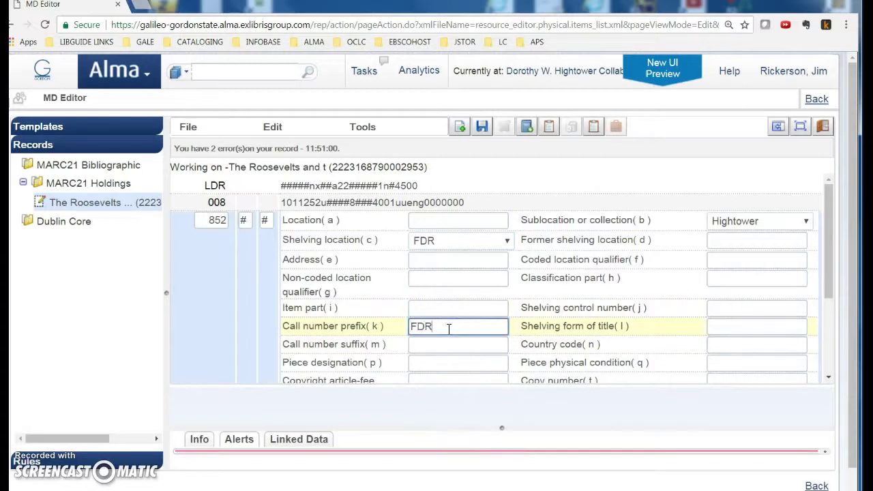
{"action": "left_click", "coordinate": [482, 127]}
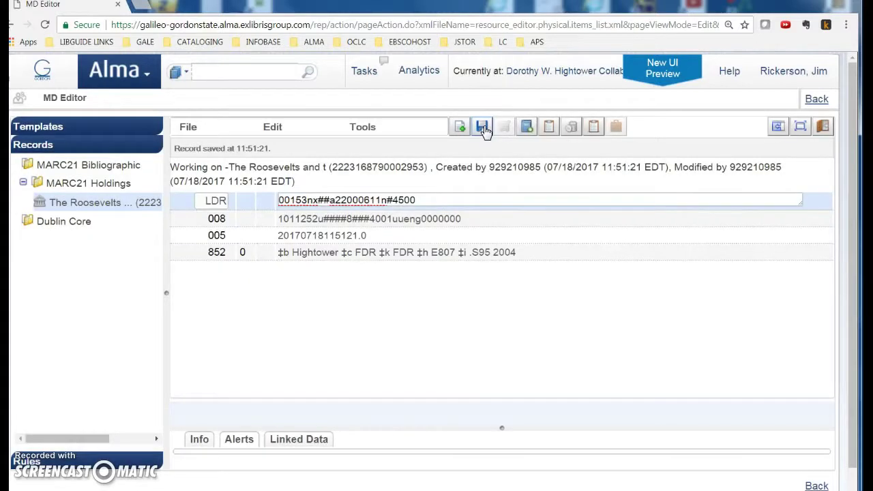
Add an item to the new holdings with copy ID 2, item policy Books and material type Book
{"action": "left_click", "coordinate": [527, 127]}
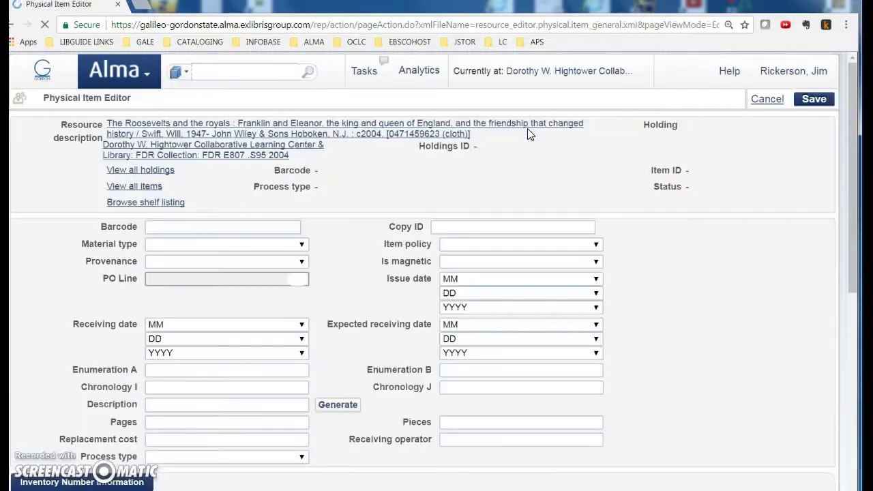
{"action": "left_click", "coordinate": [457, 226]}
{"action": "type", "text": "2"}
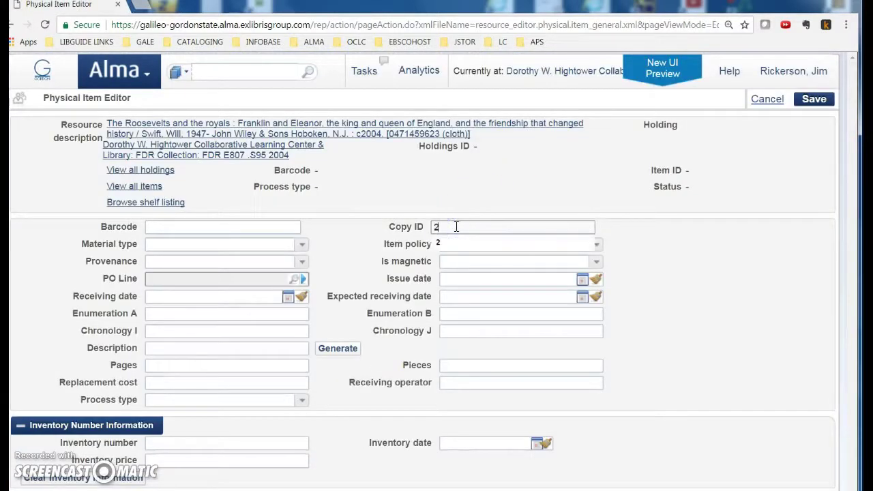
{"action": "left_click", "coordinate": [618, 236]}
{"action": "left_click", "coordinate": [597, 245]}
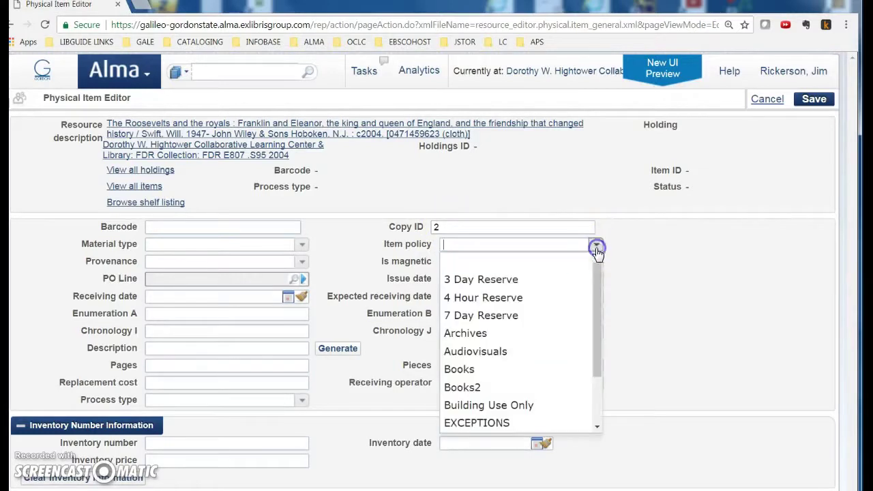
{"action": "left_click", "coordinate": [470, 369]}
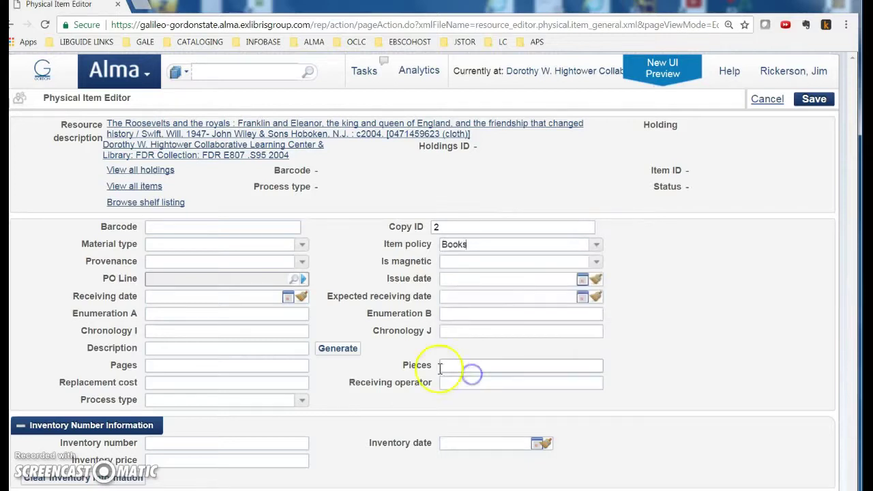
{"action": "left_click", "coordinate": [302, 246]}
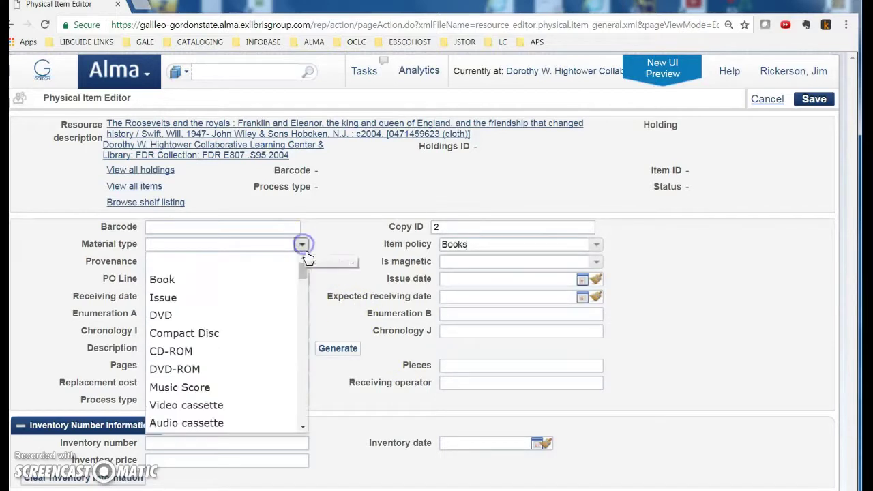
{"action": "left_click", "coordinate": [217, 281]}
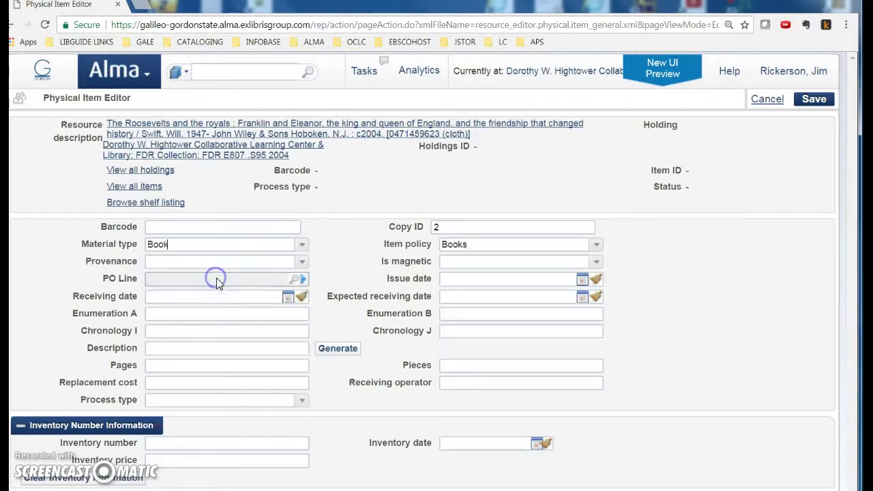
Set the item's receiving date and inventory date to 07/17/2017 and its inventory price to 27.95
{"action": "left_click", "coordinate": [289, 297]}
{"action": "left_click", "coordinate": [182, 401]}
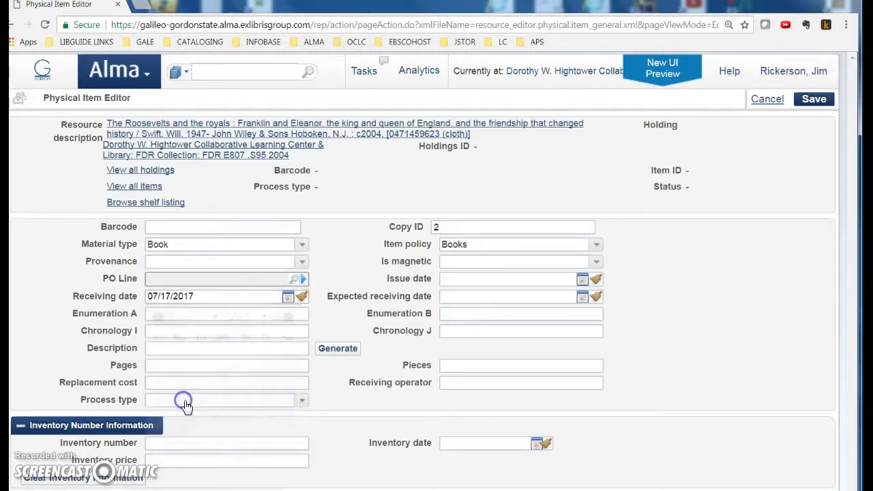
{"action": "left_click", "coordinate": [539, 444]}
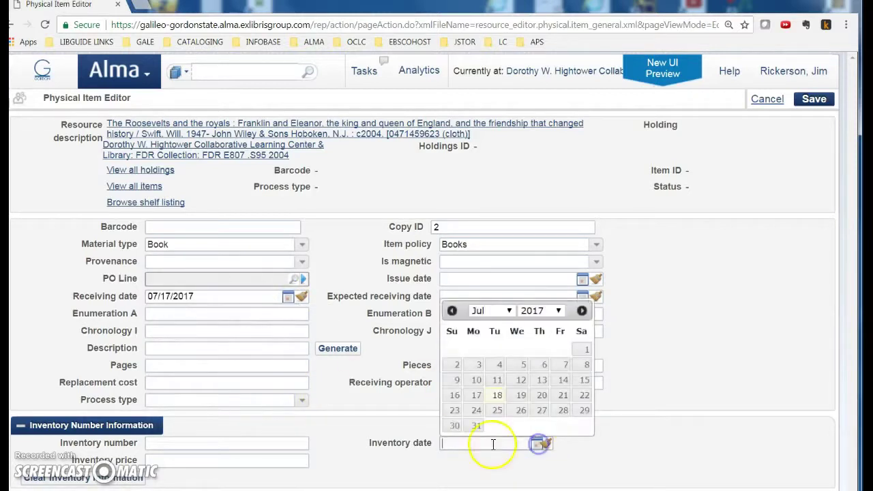
{"action": "left_click", "coordinate": [472, 394]}
{"action": "scroll", "coordinate": [332, 416], "scroll_direction": "down", "scroll_amount": 3}
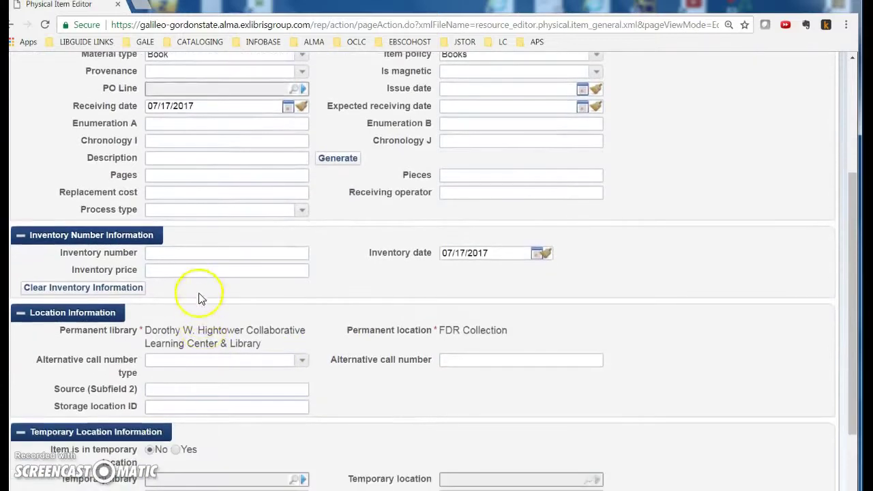
{"action": "left_click", "coordinate": [202, 272]}
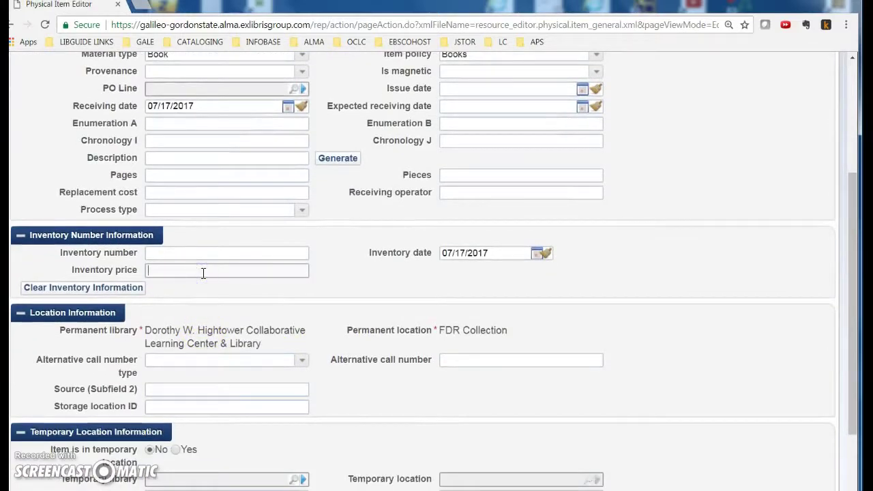
{"action": "type", "text": "27.95"}
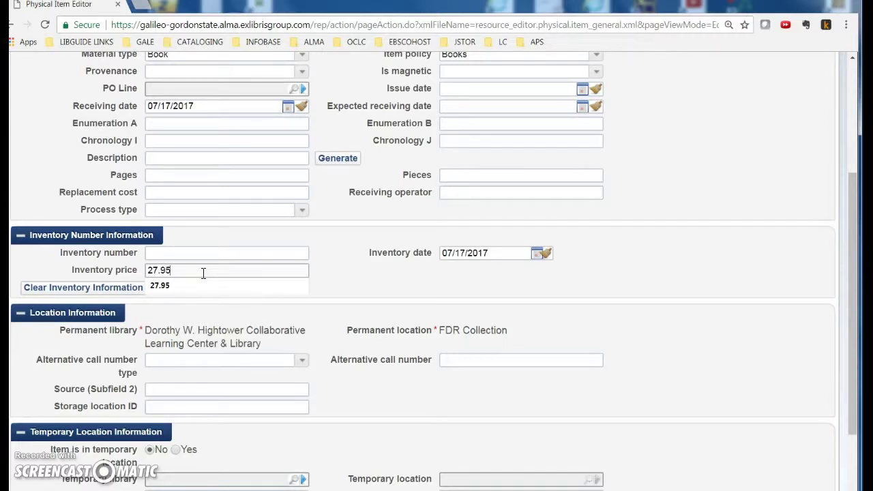
{"action": "scroll", "coordinate": [204, 273], "scroll_direction": "up", "scroll_amount": 2}
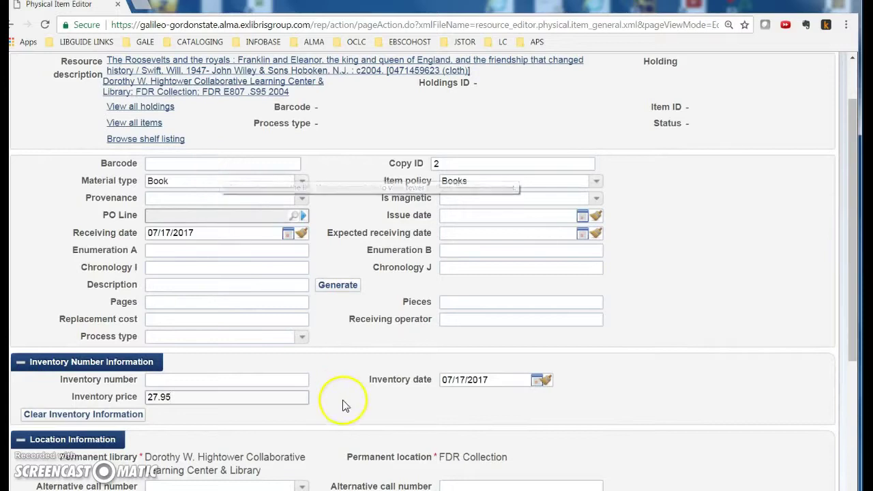
{"action": "scroll", "coordinate": [343, 405], "scroll_direction": "down", "scroll_amount": 3}
{"action": "scroll", "coordinate": [343, 406], "scroll_direction": "down", "scroll_amount": 1}
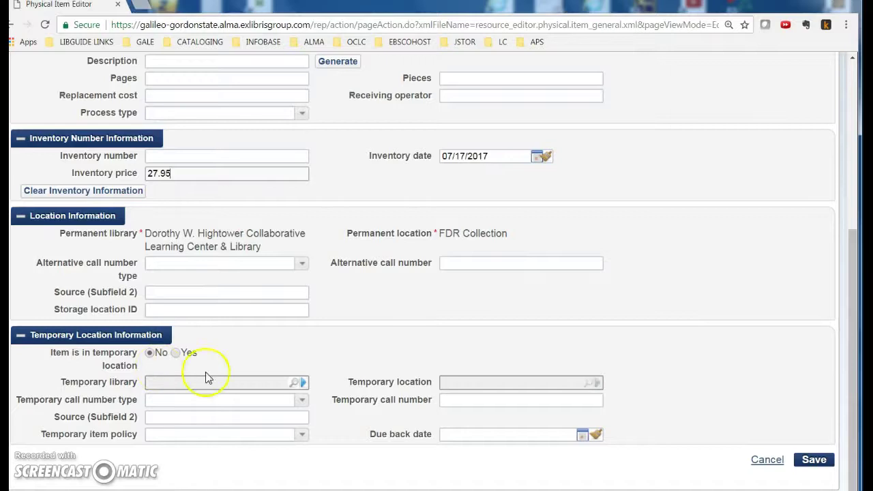
{"action": "scroll", "coordinate": [321, 379], "scroll_direction": "up", "scroll_amount": 3}
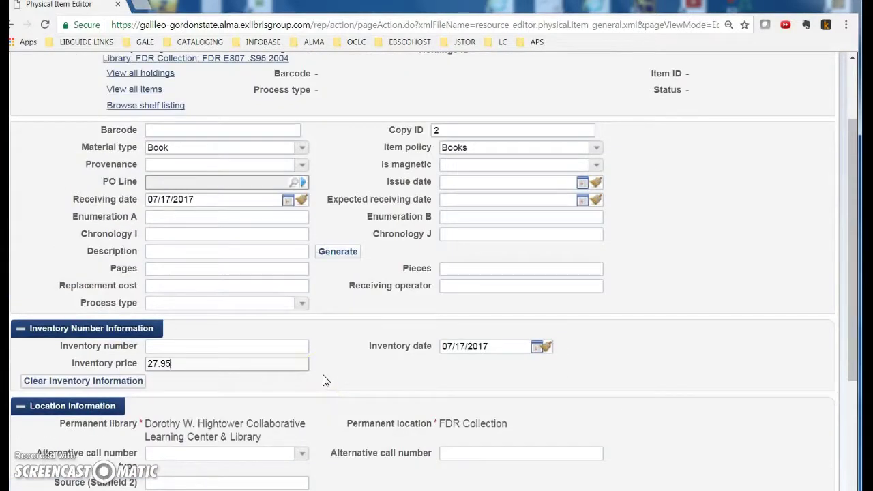
{"action": "scroll", "coordinate": [323, 380], "scroll_direction": "up", "scroll_amount": 2}
{"action": "left_click", "coordinate": [173, 227]}
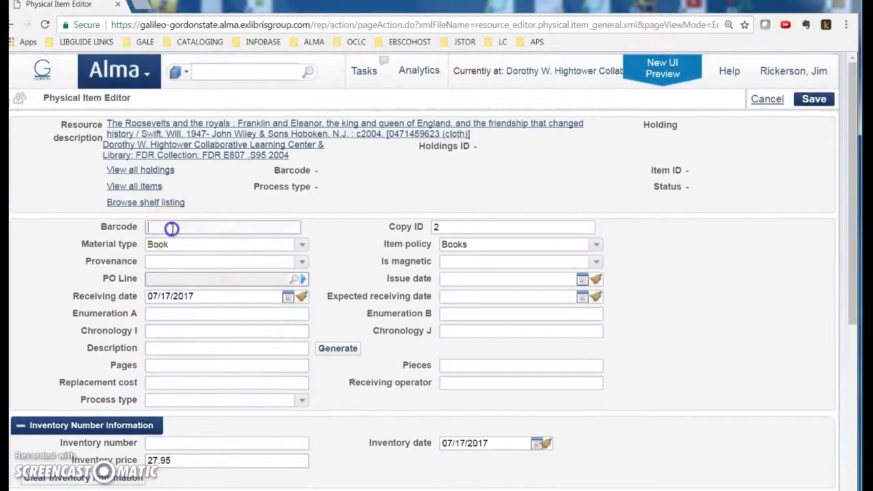
{"action": "type", "text": "30446001151472"}
{"action": "key", "text": "Return"}
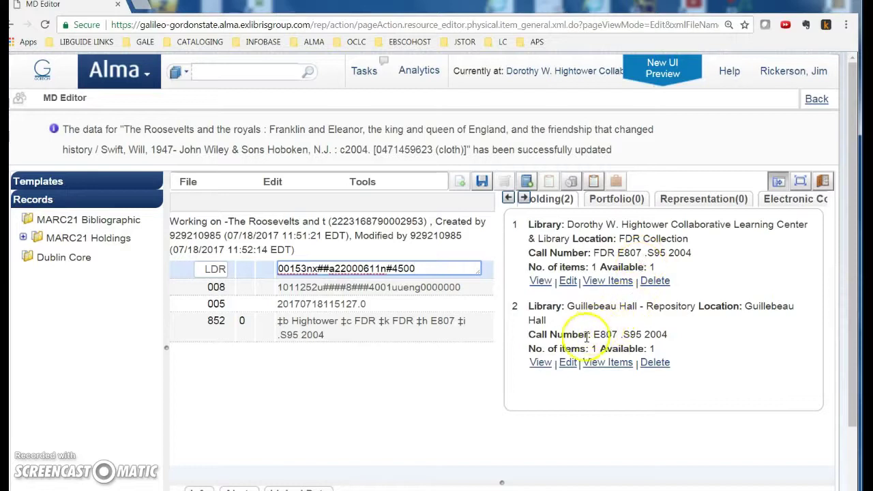
Return through the holdings list to the title results and check the title's network and institution records
{"action": "left_click", "coordinate": [819, 100]}
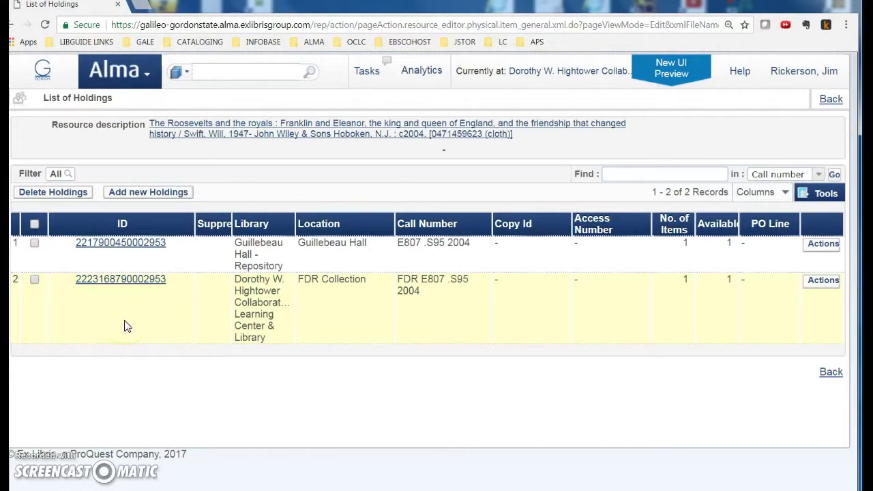
{"action": "left_click", "coordinate": [831, 100]}
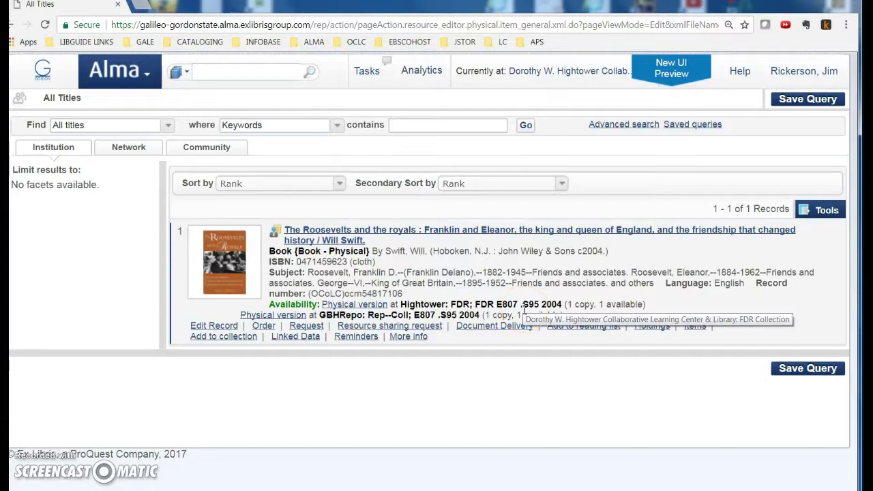
{"action": "left_click", "coordinate": [274, 232]}
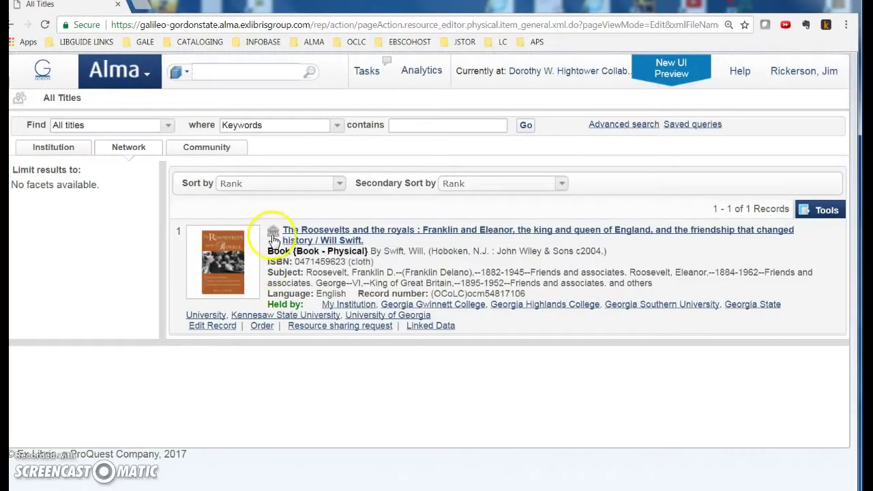
{"action": "left_click", "coordinate": [271, 235]}
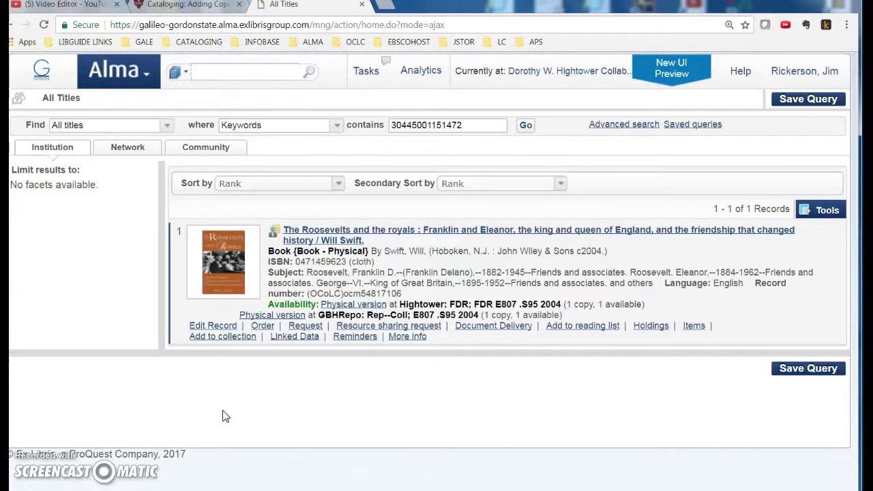
Inspect the FDR Collection item's details from the title's item list and return to the search results without saving
{"action": "left_click", "coordinate": [692, 327]}
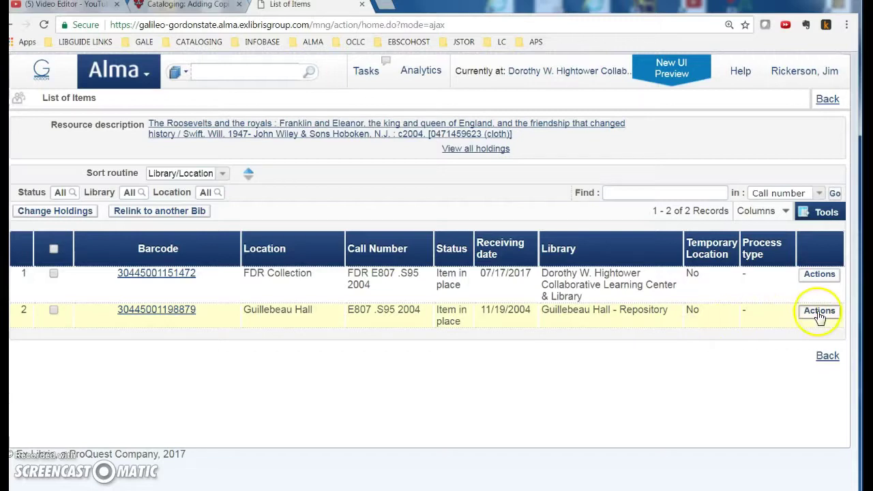
{"action": "left_click", "coordinate": [819, 275]}
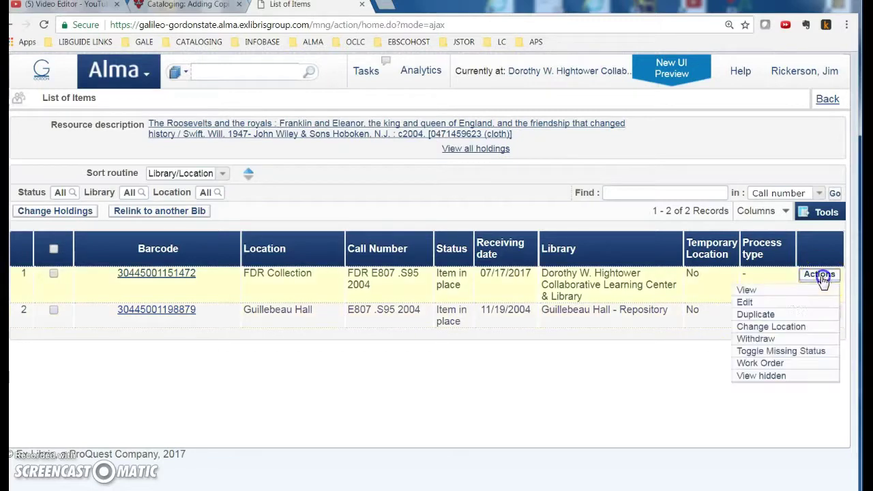
{"action": "left_click", "coordinate": [746, 302]}
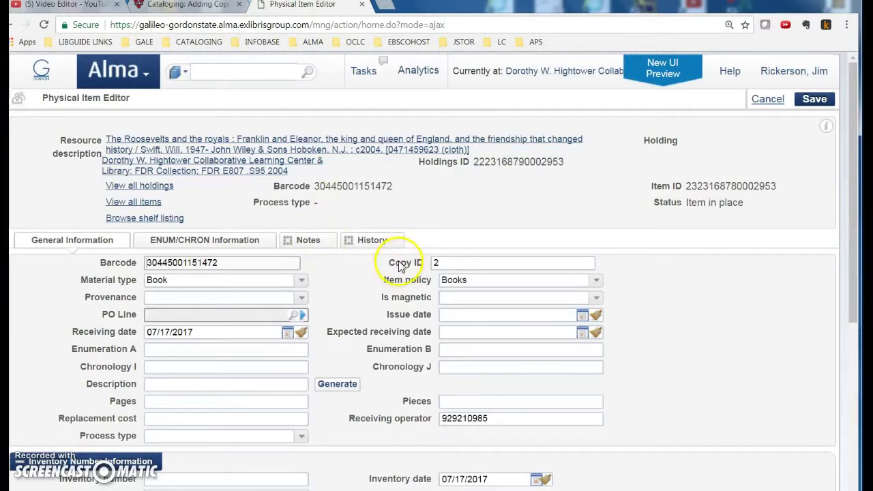
{"action": "left_click", "coordinate": [767, 99]}
{"action": "left_click", "coordinate": [825, 99]}
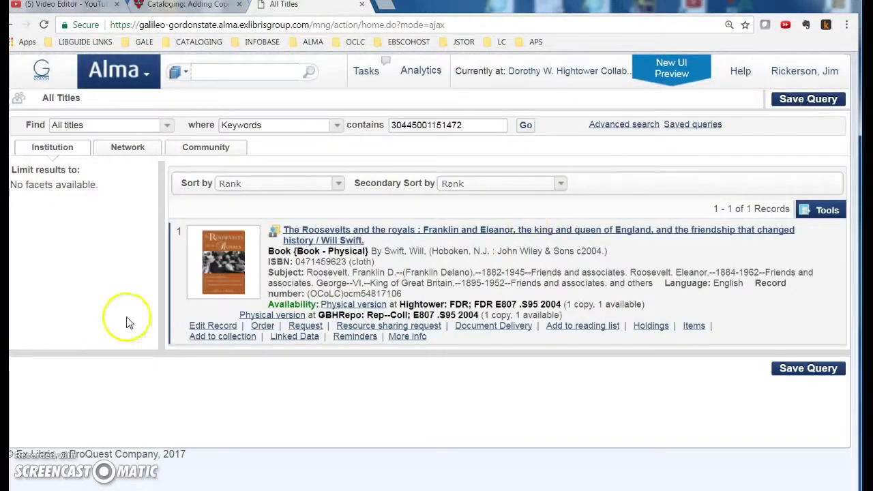
Open the title's bibliographic record for editing and add a local field 970 after the 946 field
{"action": "left_click", "coordinate": [211, 327]}
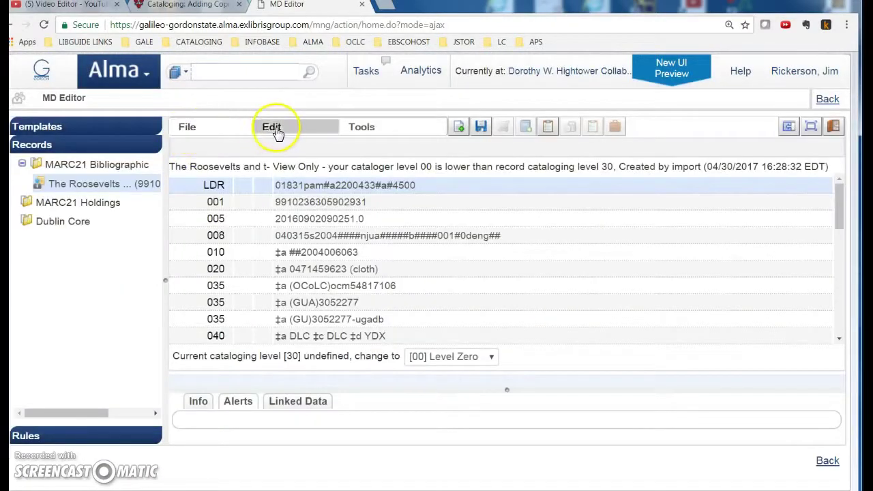
{"action": "left_click", "coordinate": [276, 132]}
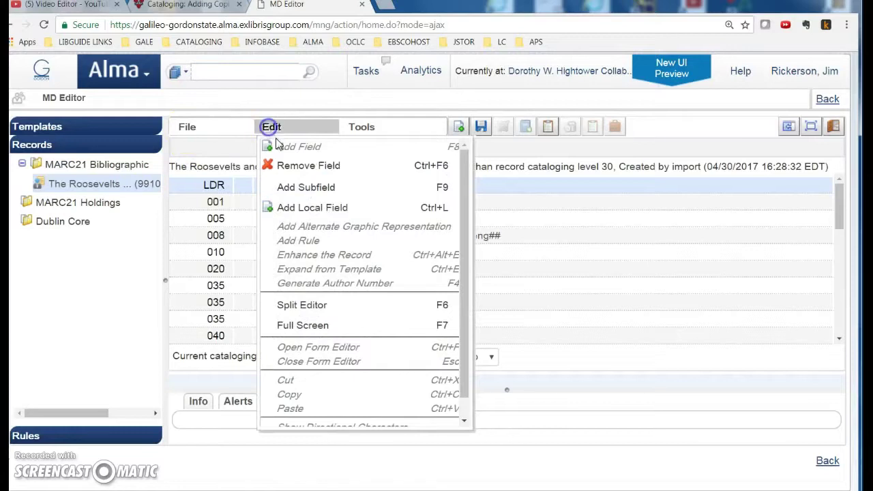
{"action": "left_click", "coordinate": [205, 127]}
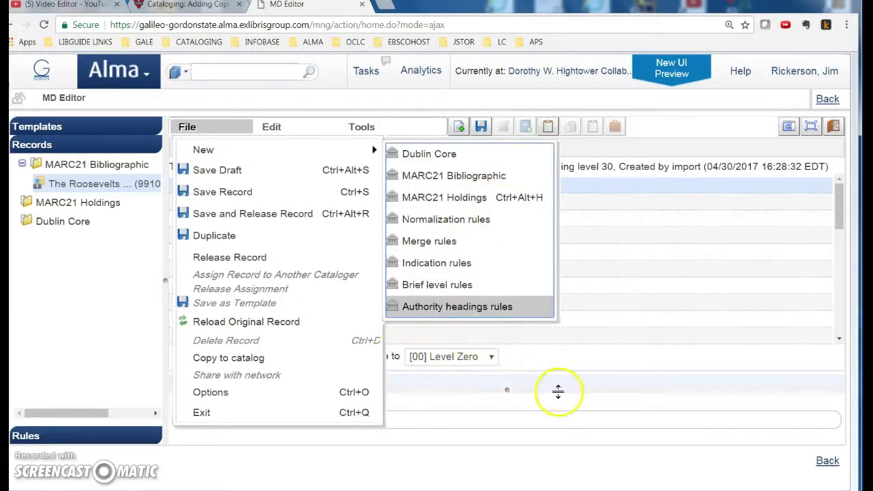
{"action": "left_click", "coordinate": [559, 390]}
{"action": "scroll", "coordinate": [225, 328], "scroll_direction": "down", "scroll_amount": 5}
{"action": "scroll", "coordinate": [226, 328], "scroll_direction": "down", "scroll_amount": 2}
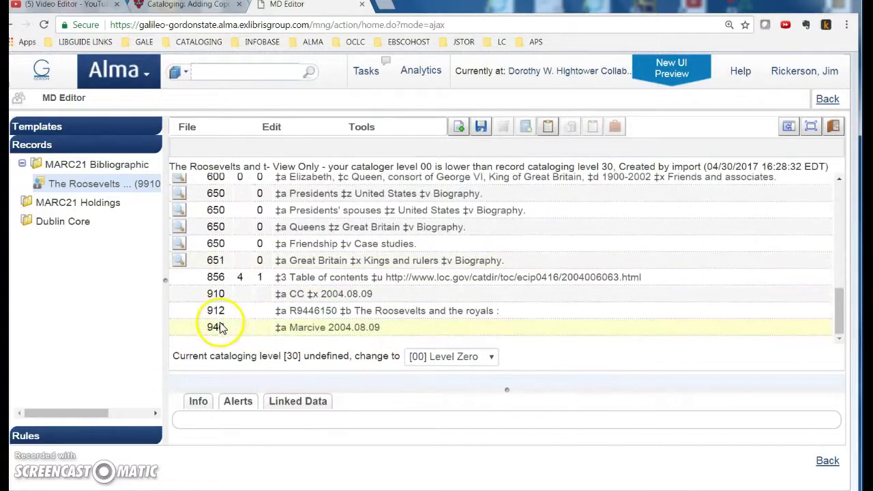
{"action": "left_click", "coordinate": [179, 331]}
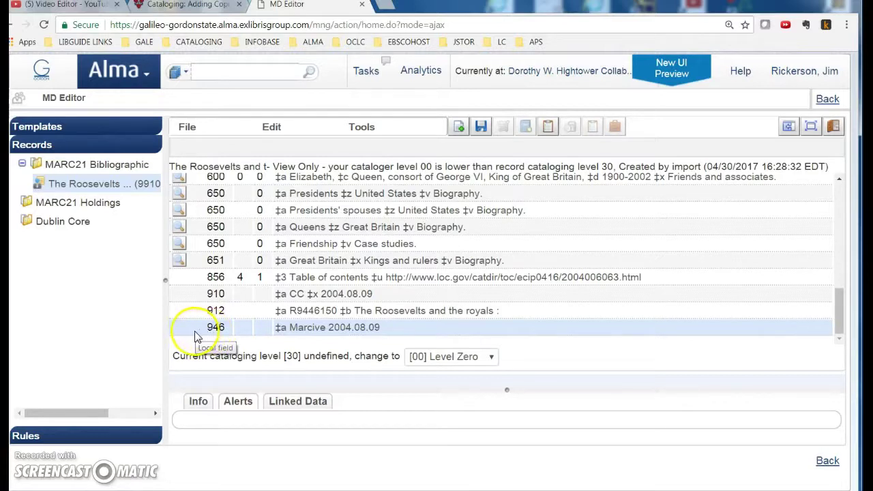
{"action": "left_click", "coordinate": [184, 332]}
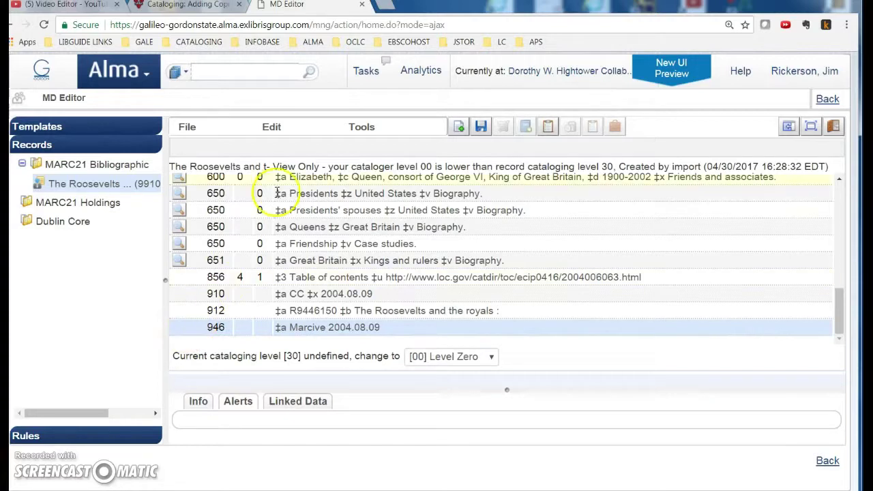
{"action": "left_click", "coordinate": [272, 127]}
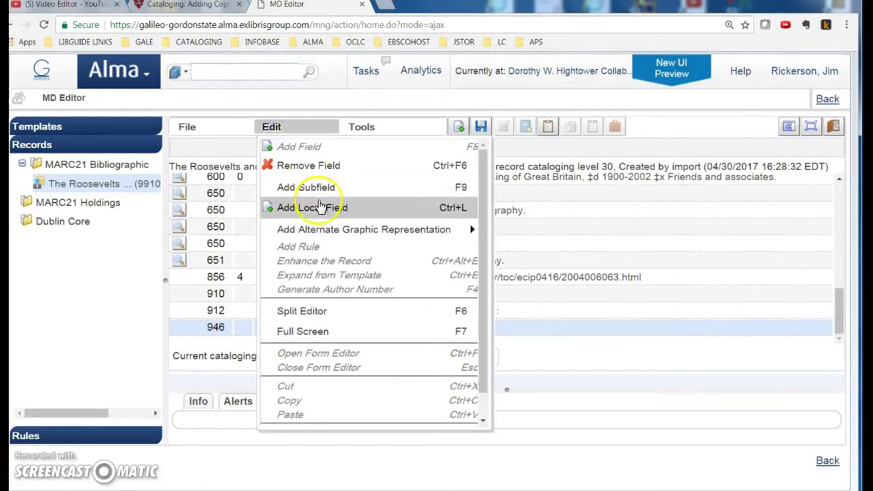
{"action": "left_click", "coordinate": [338, 209]}
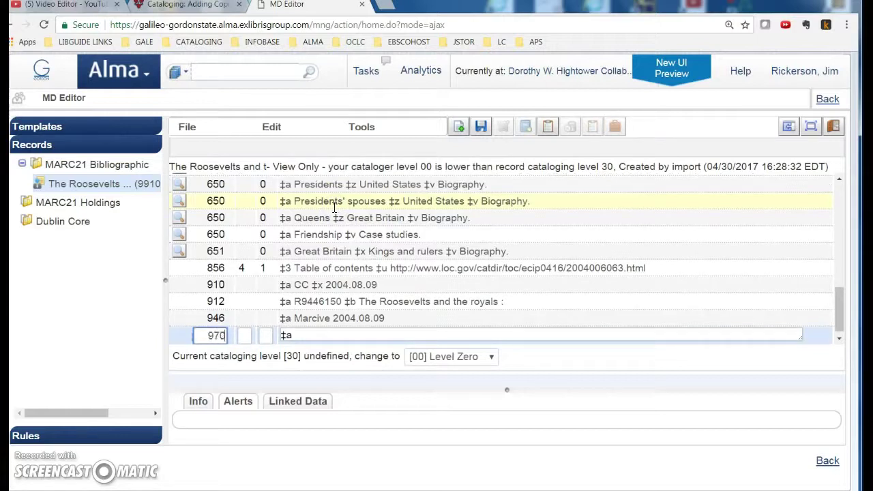
Fill field 970 with ‡a 7-17-2017 ‡b Gift (FDR Collection) ‡c $27.95 ‡d c. 2
{"action": "left_click", "coordinate": [302, 336]}
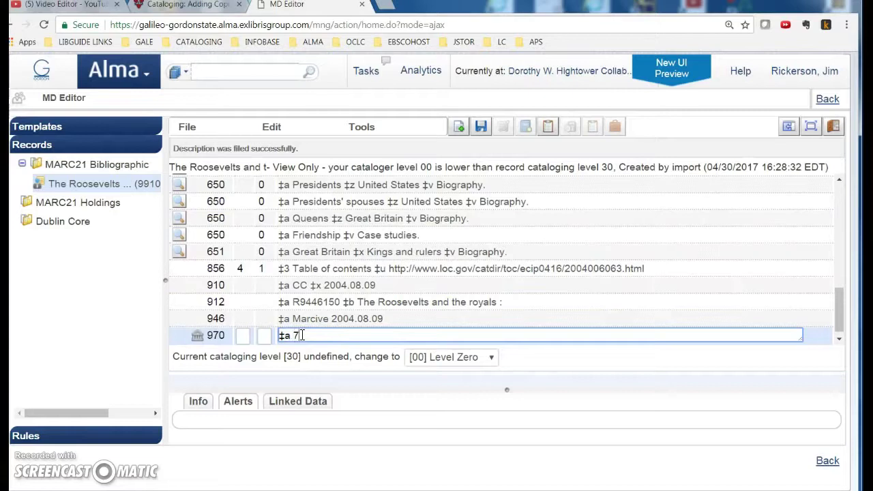
{"action": "type", "text": "7-17-2017‡b  Gift (FDR Collection"}
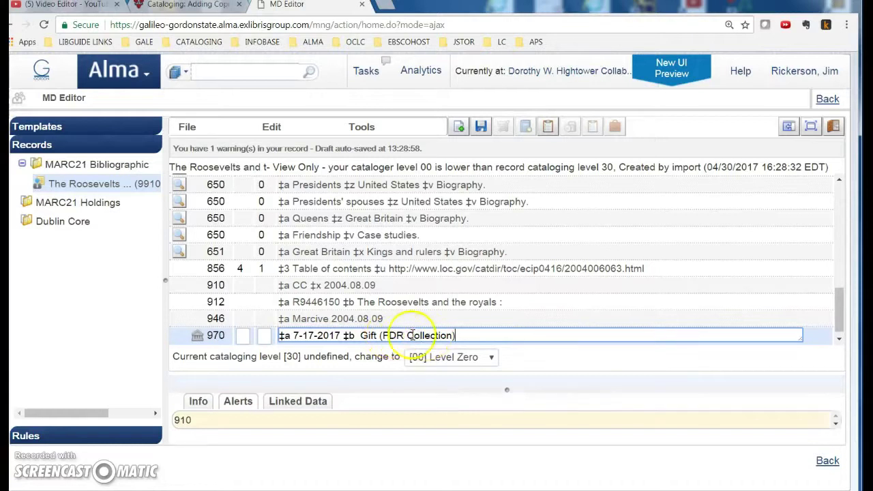
{"action": "left_click", "coordinate": [354, 335]}
{"action": "key", "text": "Delete"}
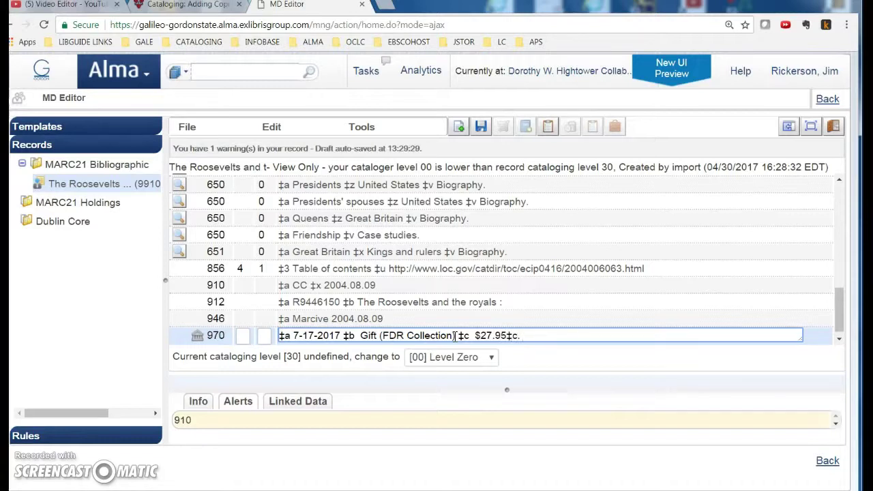
{"action": "left_click", "coordinate": [506, 335]}
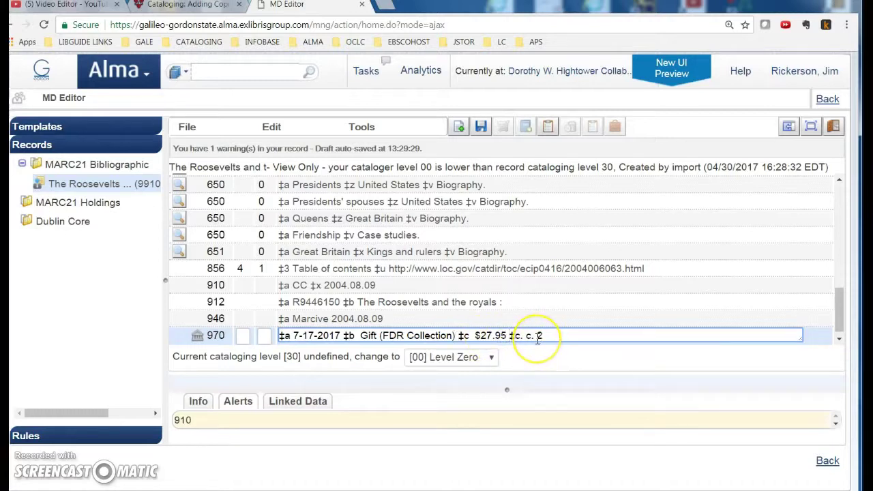
{"action": "left_click", "coordinate": [519, 337]}
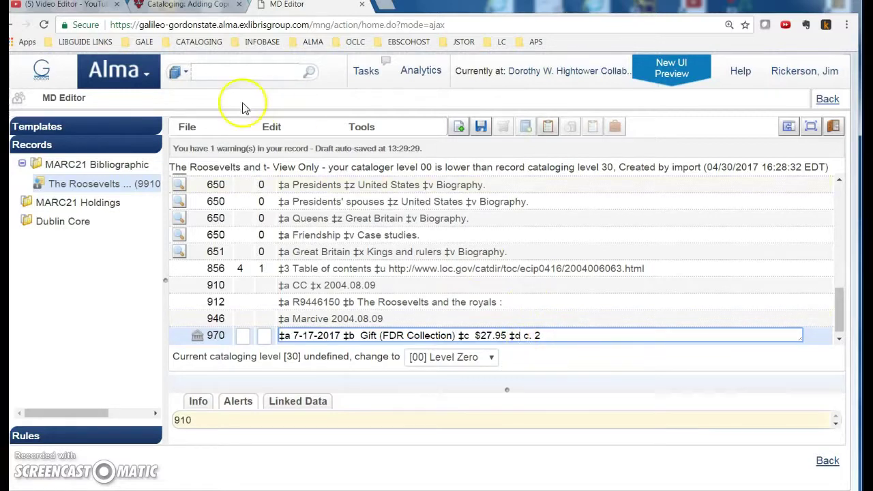
Save and release the bibliographic record and return to the title results
{"action": "left_click", "coordinate": [195, 127]}
{"action": "left_click", "coordinate": [225, 215]}
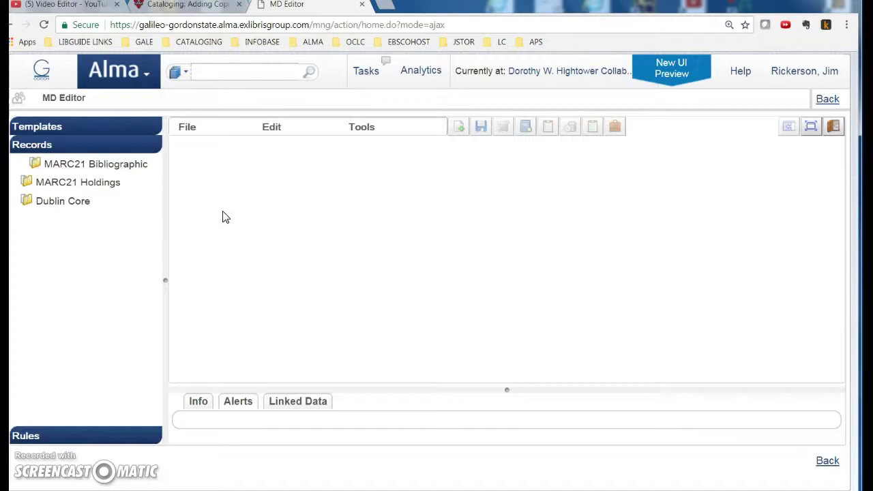
{"action": "left_click", "coordinate": [827, 101]}
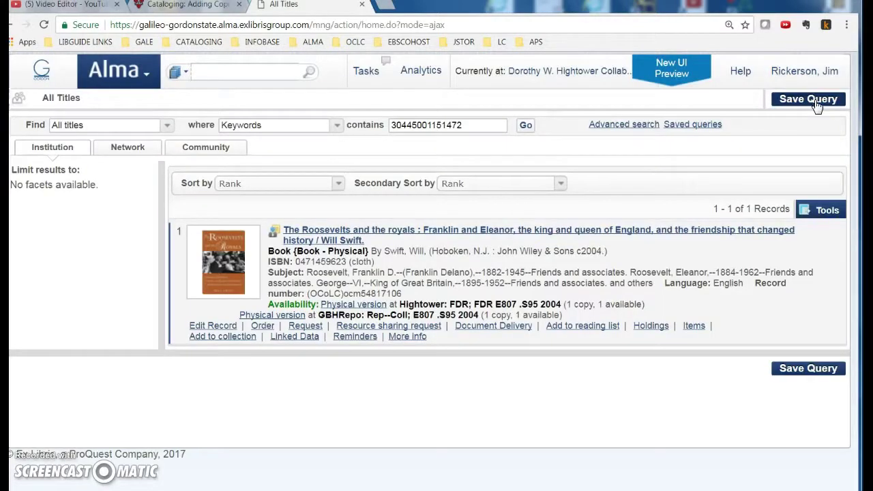
View the institution's full record, check the local 970 field at its end and return to the results
{"action": "left_click", "coordinate": [307, 230]}
{"action": "left_click", "coordinate": [234, 328]}
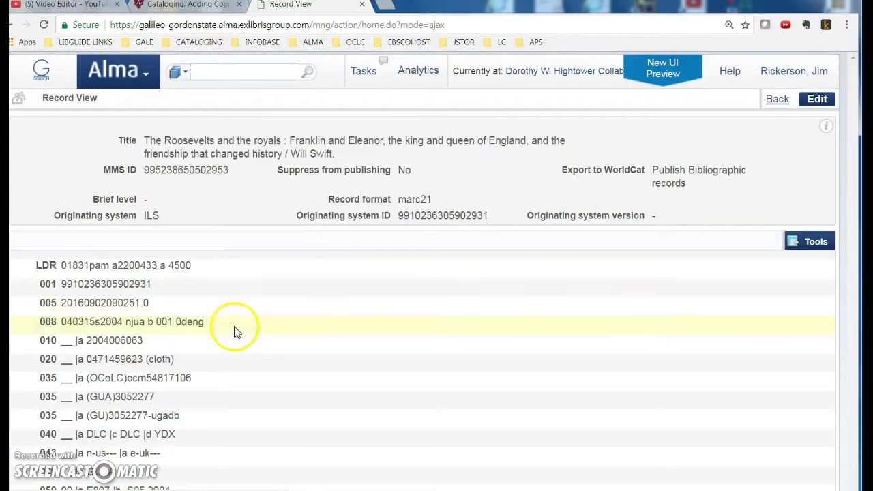
{"action": "scroll", "coordinate": [234, 330], "scroll_direction": "down", "scroll_amount": 5}
{"action": "scroll", "coordinate": [234, 333], "scroll_direction": "down", "scroll_amount": 3}
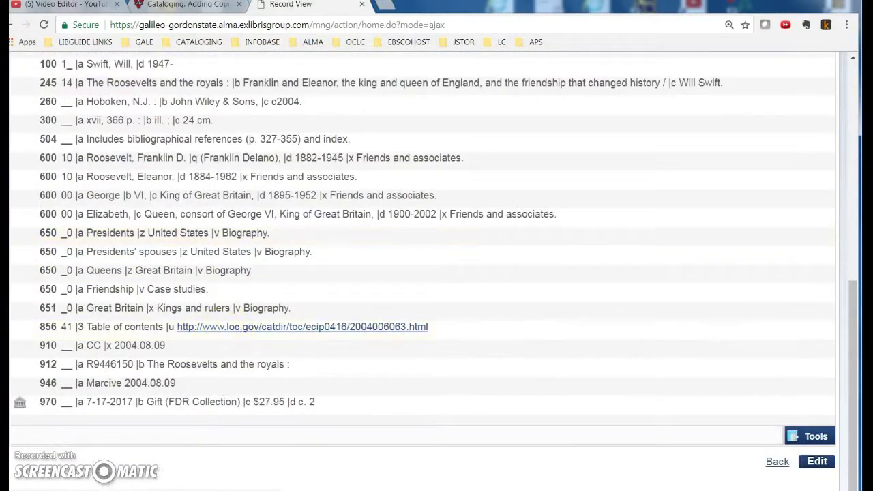
{"action": "left_click", "coordinate": [29, 413]}
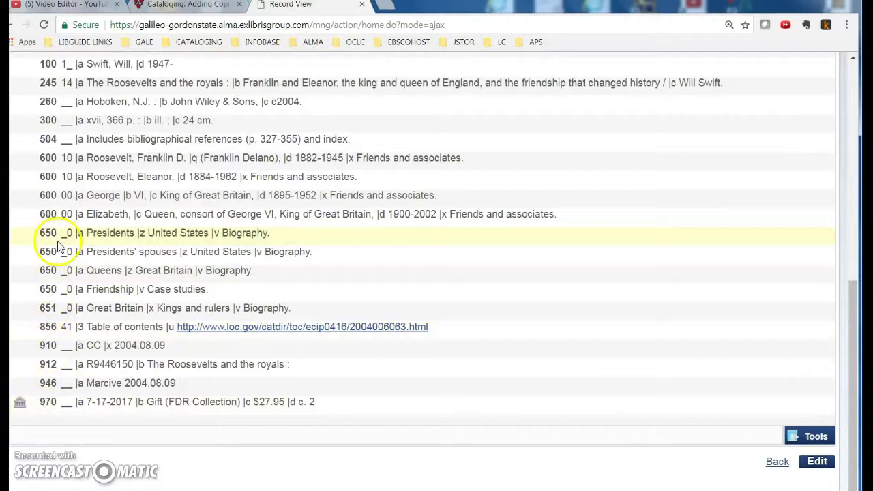
{"action": "scroll", "coordinate": [60, 377], "scroll_direction": "up", "scroll_amount": 4}
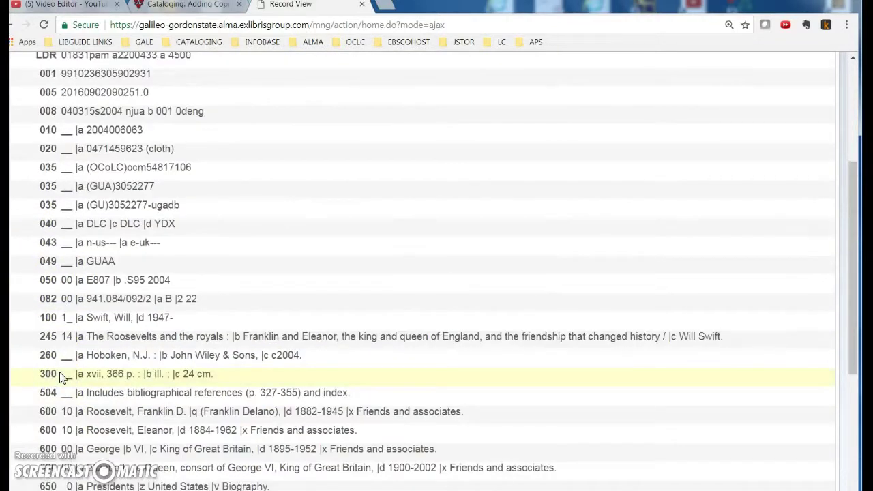
{"action": "scroll", "coordinate": [60, 377], "scroll_direction": "down", "scroll_amount": 4}
{"action": "left_click", "coordinate": [62, 413]}
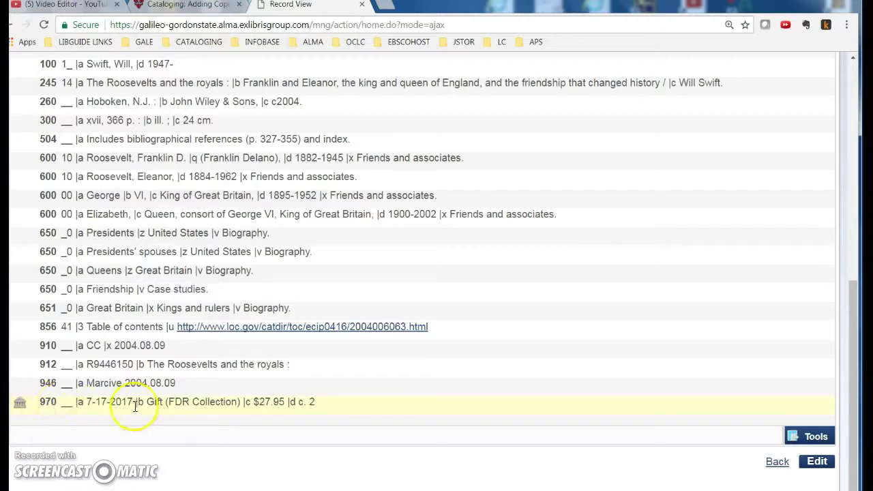
{"action": "left_click", "coordinate": [777, 462]}
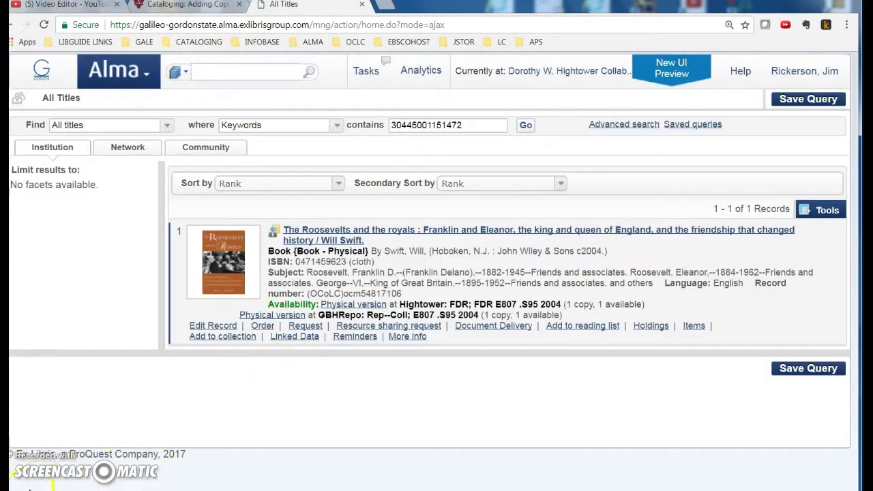
{"action": "left_click", "coordinate": [129, 148]}
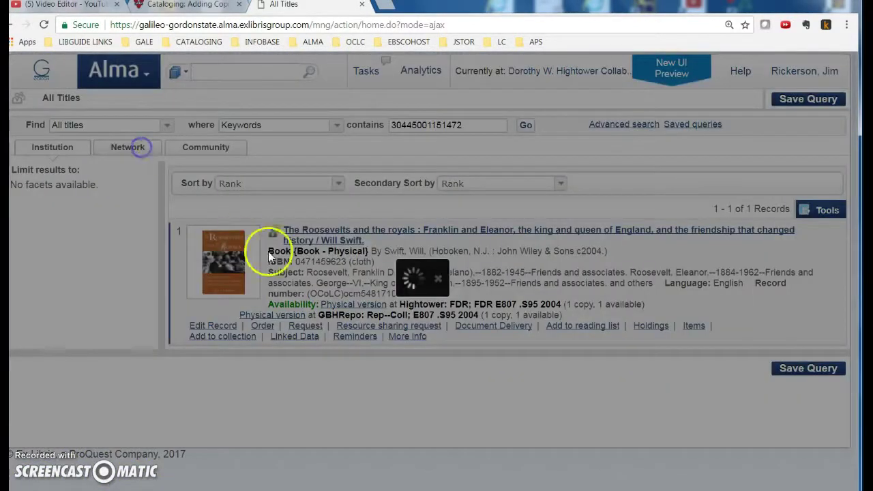
{"action": "left_click", "coordinate": [526, 124]}
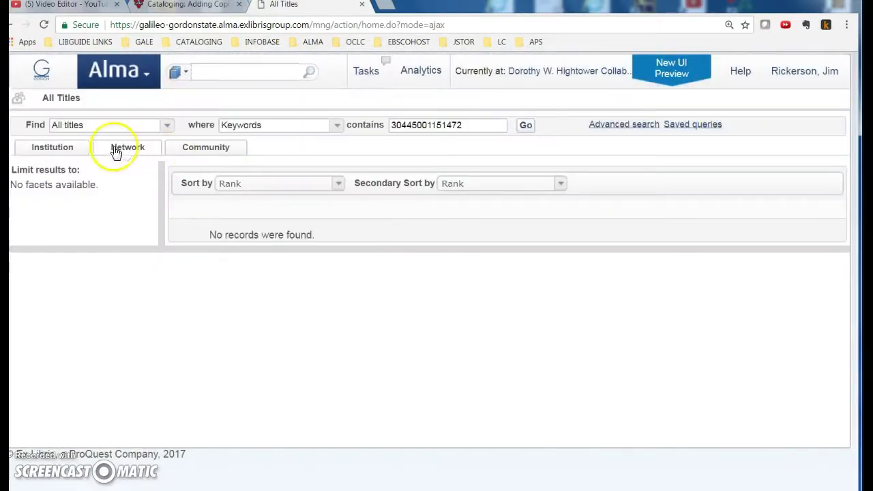
{"action": "left_click", "coordinate": [68, 147]}
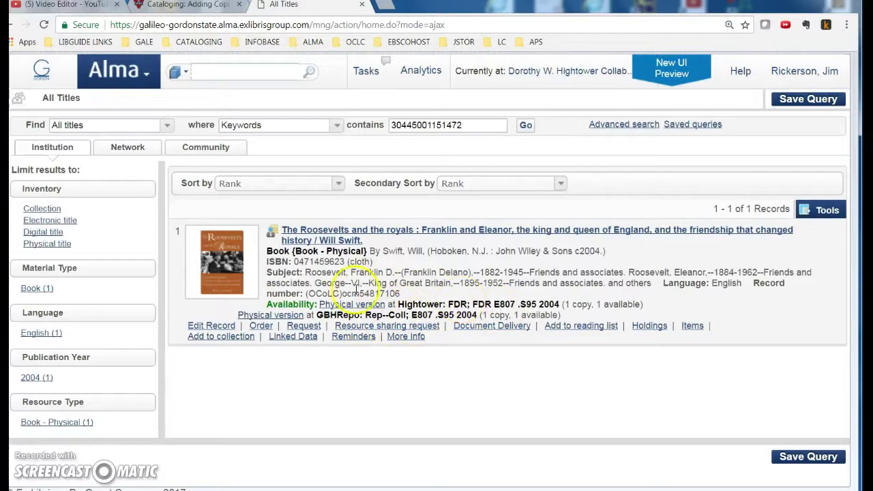
Copy the OCLC number 54817106 from the title's record number and search the Network records for it
{"action": "left_click_drag", "start_coordinate": [359, 294], "coordinate": [403, 294]}
{"action": "key", "text": "ctrl+c"}
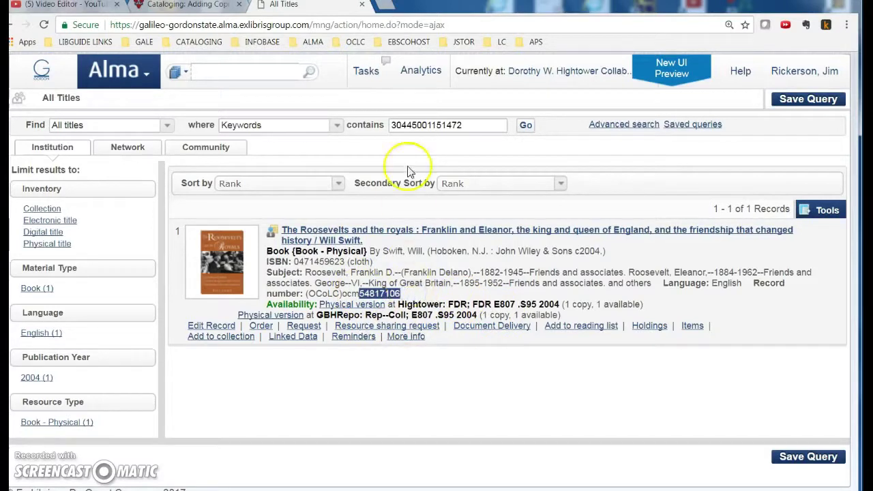
{"action": "left_click", "coordinate": [127, 147]}
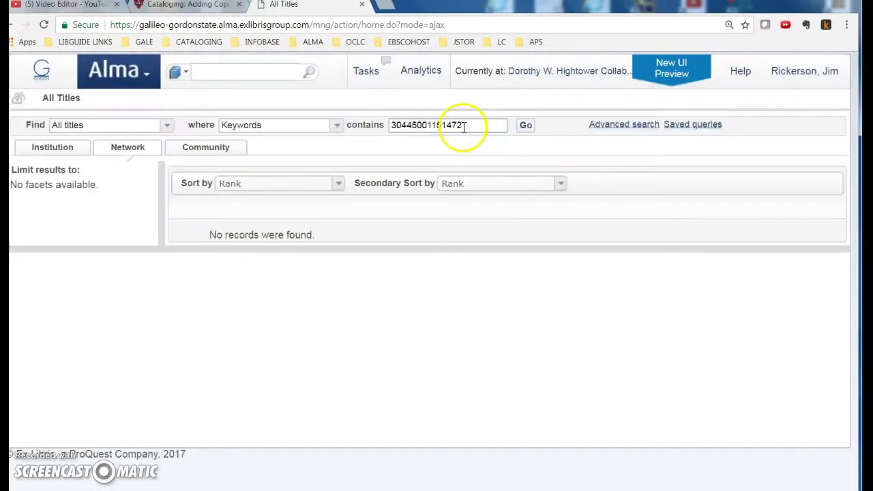
{"action": "left_click_drag", "start_coordinate": [463, 125], "coordinate": [352, 125]}
{"action": "key", "text": "ctrl+v"}
{"action": "left_click", "coordinate": [524, 124]}
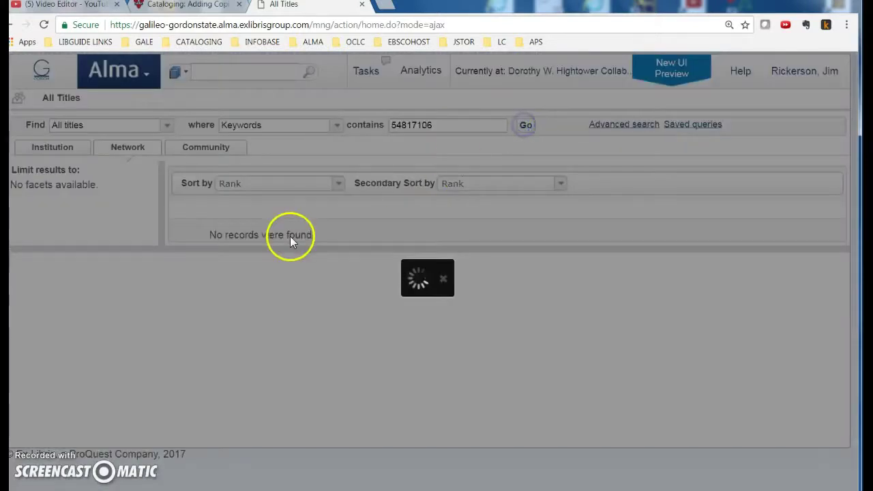
View the title's Network record, examine the local fields at its end and return to the results
{"action": "left_click", "coordinate": [312, 230]}
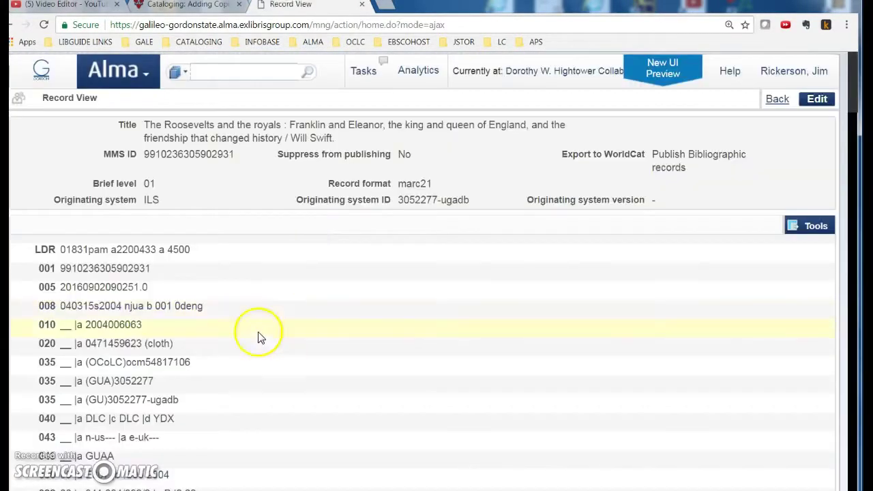
{"action": "scroll", "coordinate": [148, 404], "scroll_direction": "down", "scroll_amount": 6}
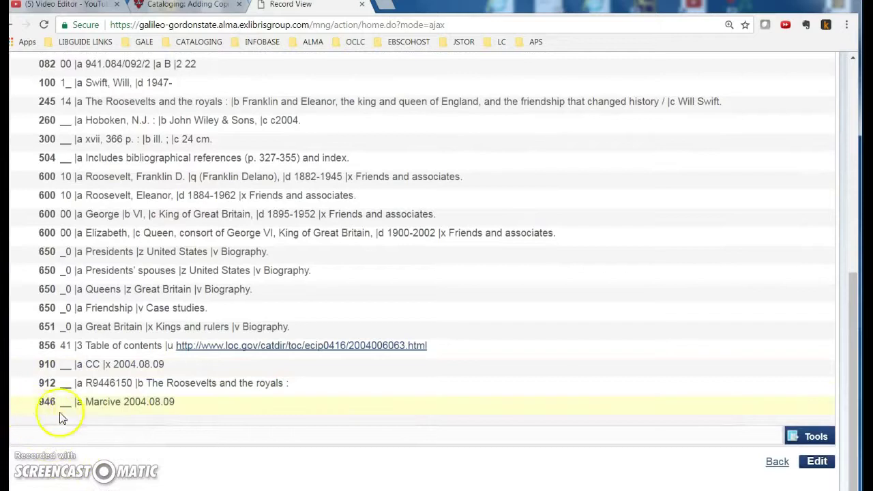
{"action": "scroll", "coordinate": [218, 390], "scroll_direction": "up", "scroll_amount": 6}
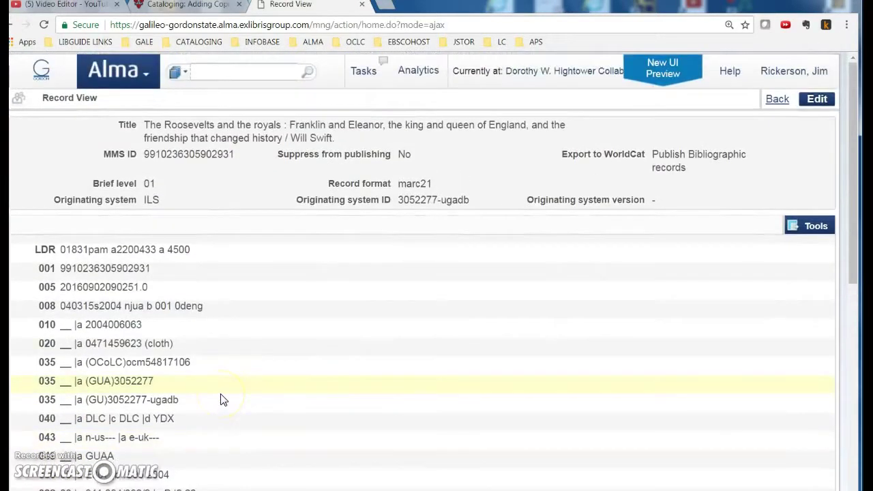
{"action": "left_click", "coordinate": [777, 98]}
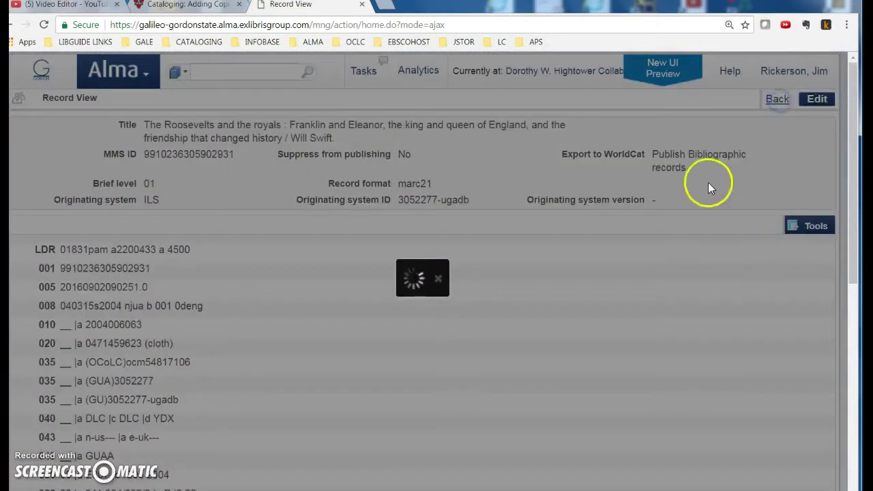
Reopen the title's Institution record and examine its local fields for comparison with the Network record
{"action": "left_click", "coordinate": [319, 238]}
{"action": "left_click", "coordinate": [319, 233]}
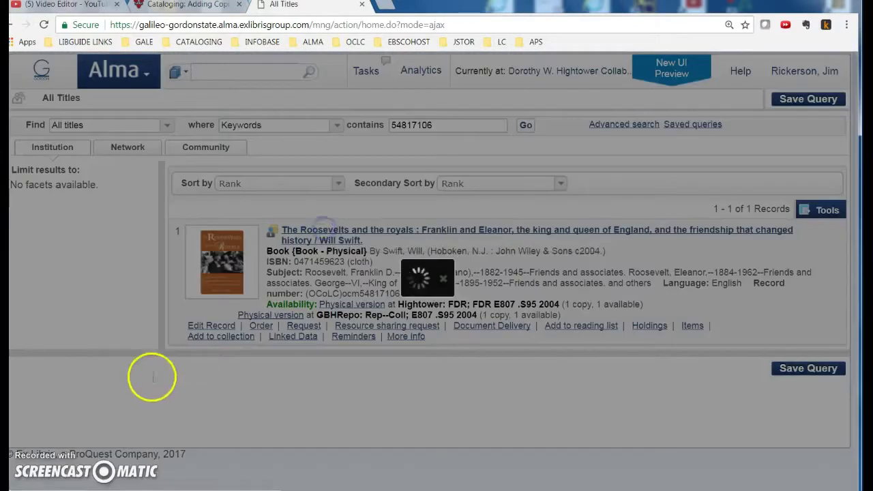
{"action": "scroll", "coordinate": [145, 379], "scroll_direction": "down", "scroll_amount": 10}
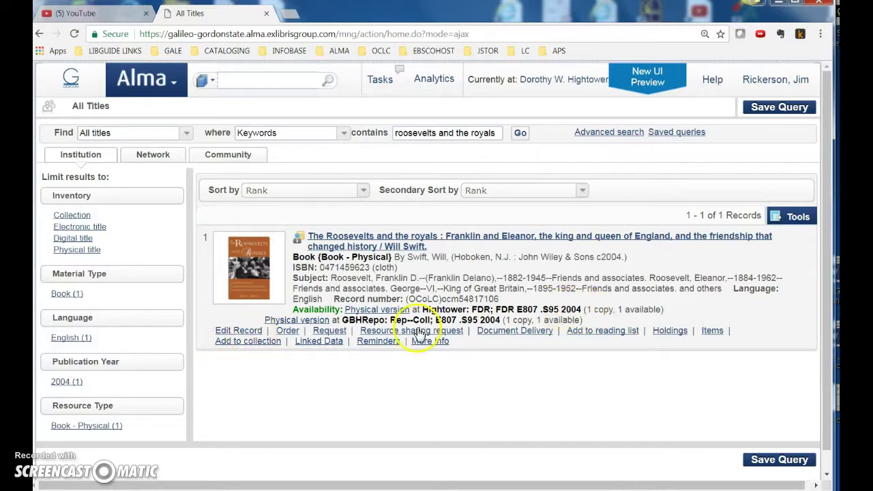
Open the title's FDR Collection holdings record at Hightower for editing
{"action": "left_click", "coordinate": [669, 331]}
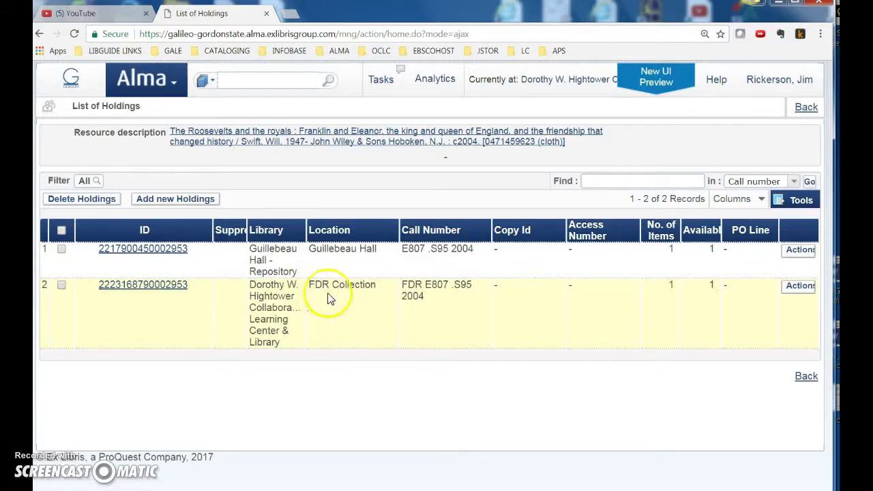
{"action": "left_click", "coordinate": [61, 285]}
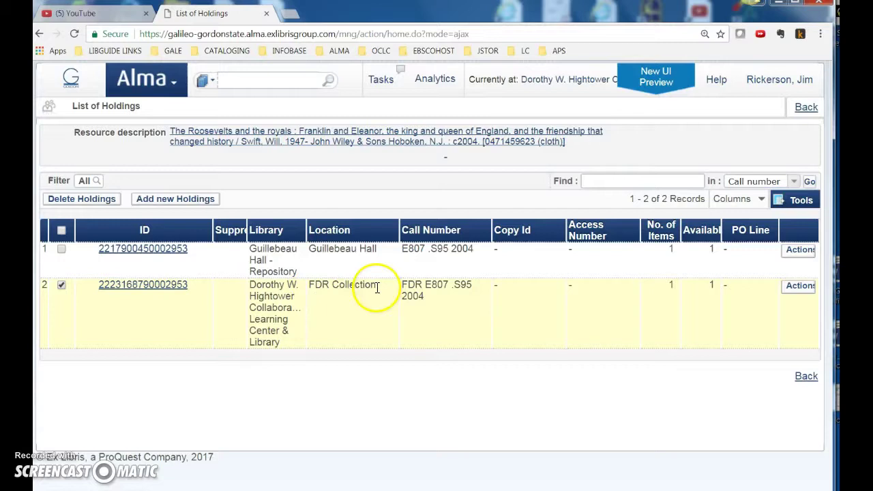
{"action": "left_click", "coordinate": [802, 287]}
{"action": "left_click", "coordinate": [725, 314]}
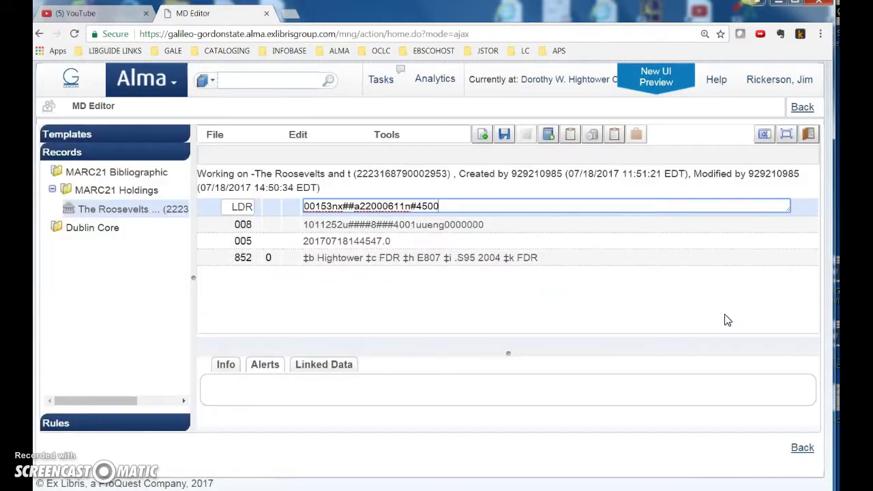
Expand the 852 field into its entry form and set the call number suffix (m) to "c. 2"
{"action": "left_click", "coordinate": [213, 260]}
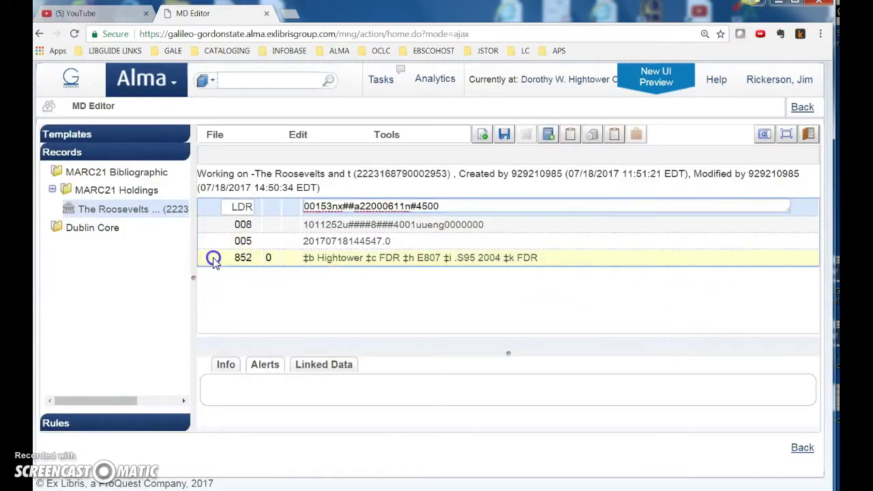
{"action": "left_click", "coordinate": [297, 134]}
{"action": "left_click", "coordinate": [353, 376]}
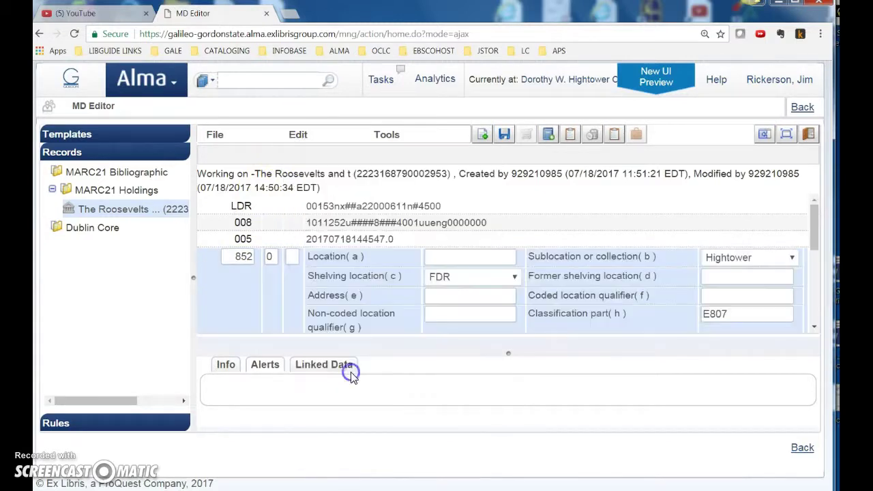
{"action": "left_click_drag", "start_coordinate": [507, 353], "coordinate": [506, 427]}
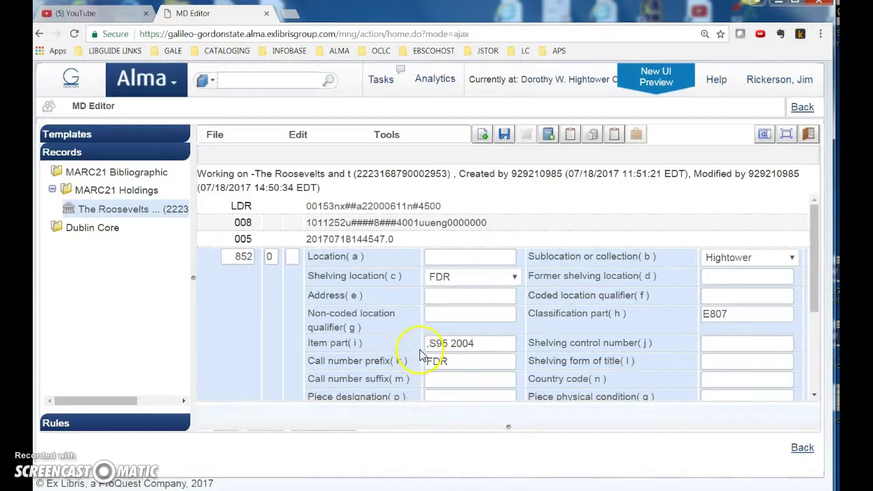
{"action": "scroll", "coordinate": [418, 348], "scroll_direction": "down", "scroll_amount": 3}
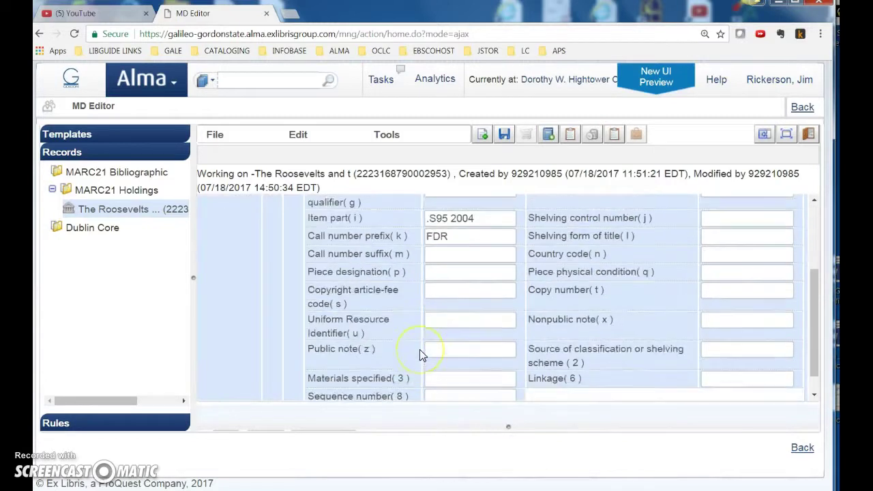
{"action": "left_click", "coordinate": [439, 254]}
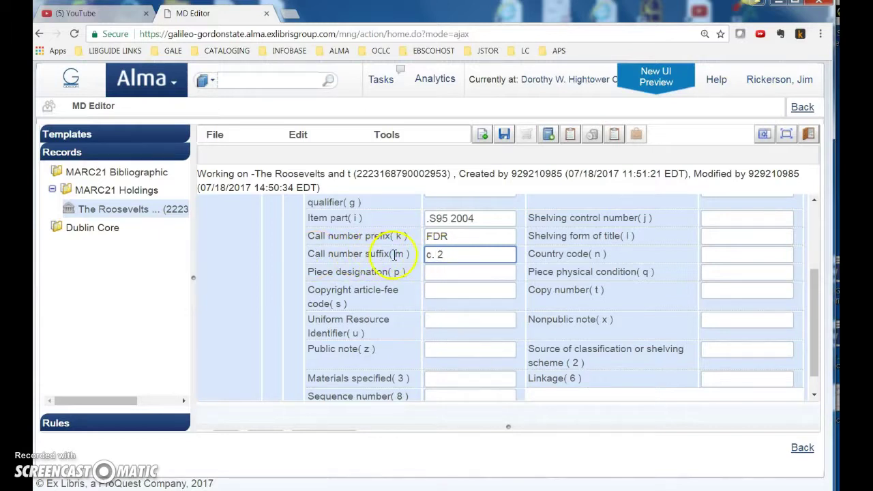
Save and release the holdings record and return to the list of holdings
{"action": "left_click", "coordinate": [217, 134]}
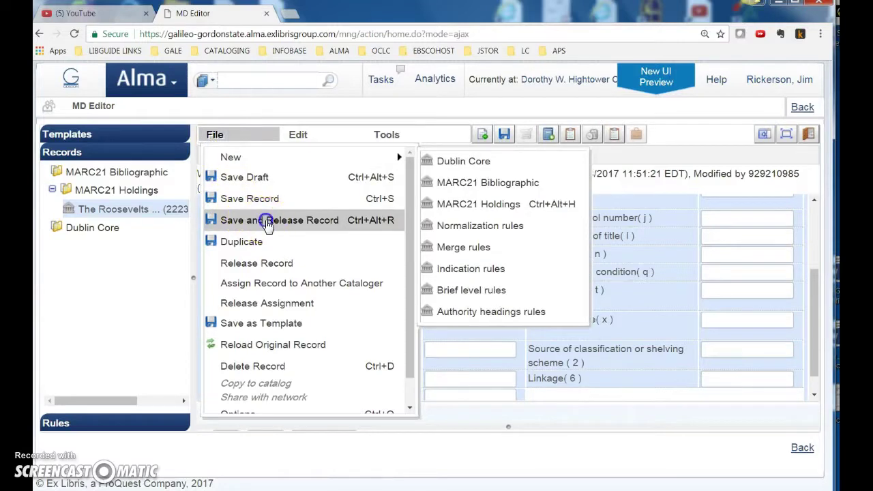
{"action": "left_click", "coordinate": [252, 220]}
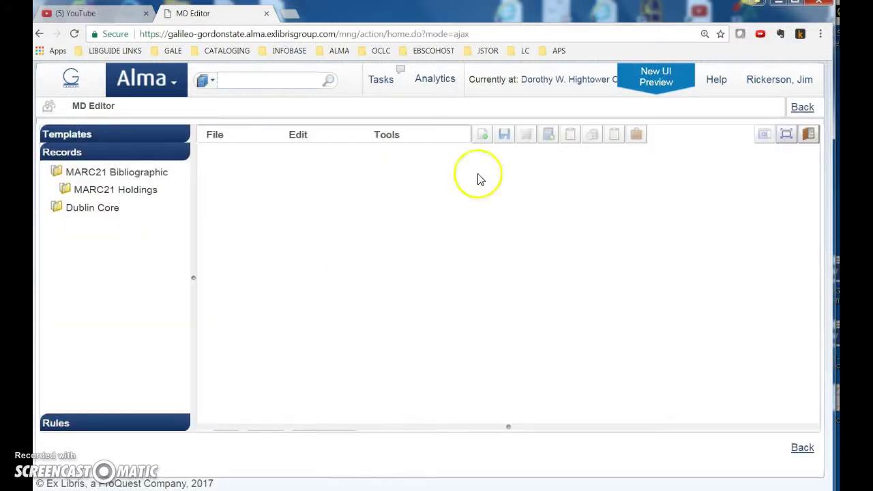
{"action": "left_click", "coordinate": [802, 107]}
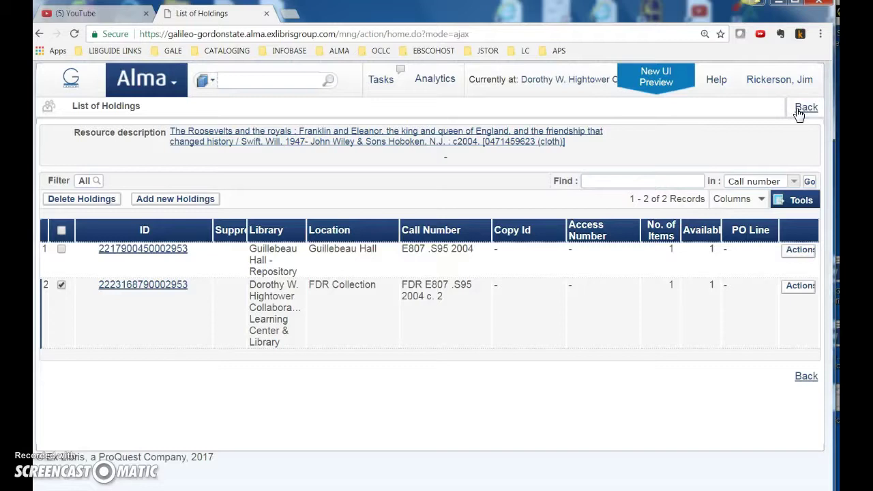
Check the FDR Collection call number in the holdings list and in the title's availability line of the Institution results
{"action": "left_click_drag", "start_coordinate": [426, 296], "coordinate": [447, 297]}
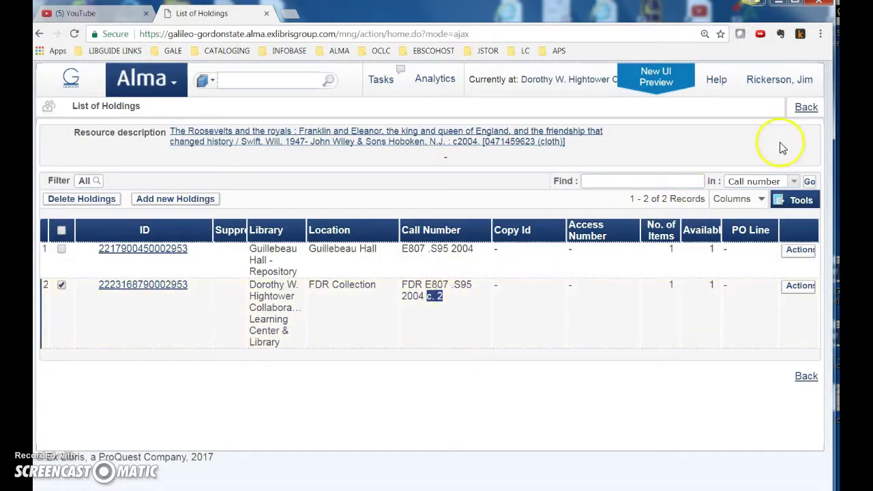
{"action": "left_click", "coordinate": [806, 108]}
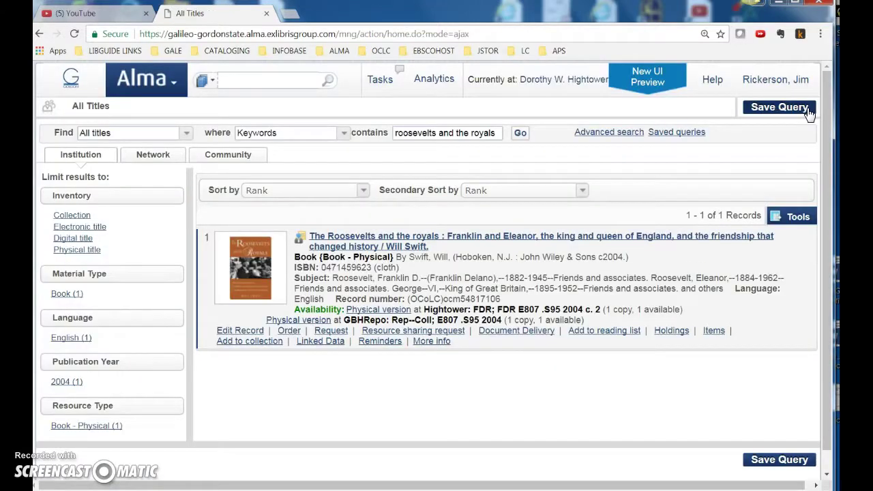
{"action": "left_click_drag", "start_coordinate": [425, 309], "coordinate": [603, 310]}
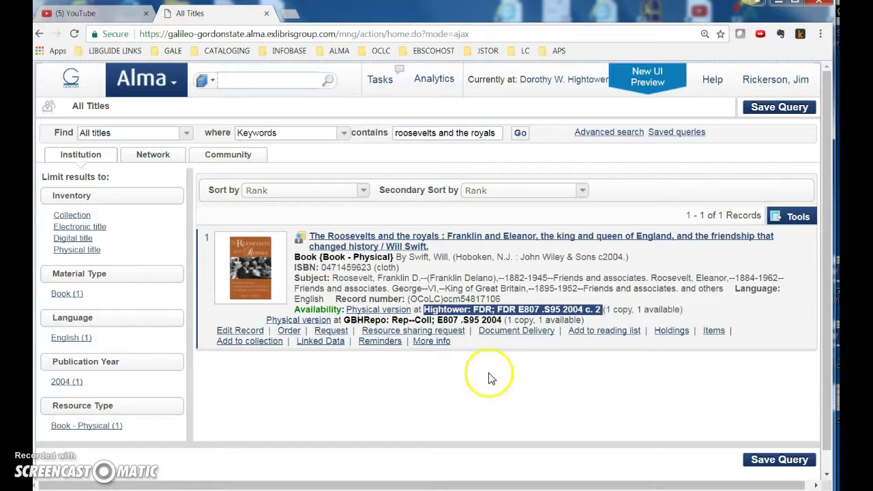
{"action": "left_click", "coordinate": [368, 400]}
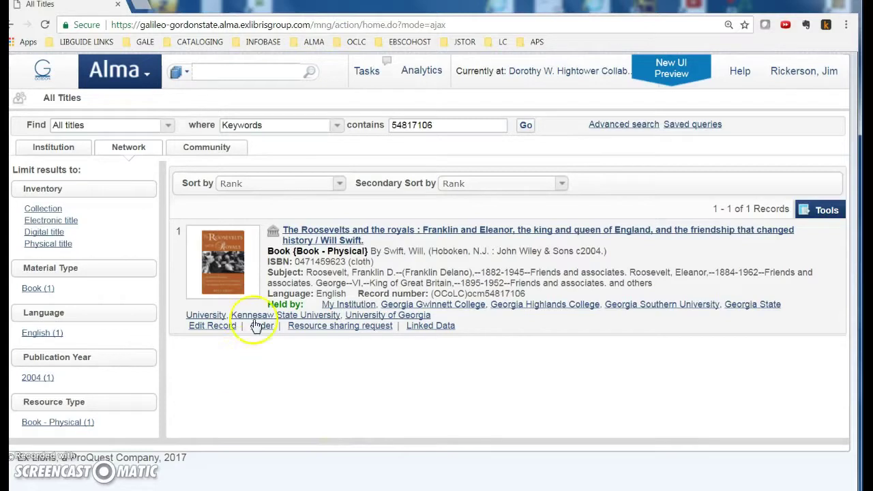
Open the title's linked bibliographic record for editing, copy it to the local catalog and return to the results
{"action": "left_click", "coordinate": [273, 232]}
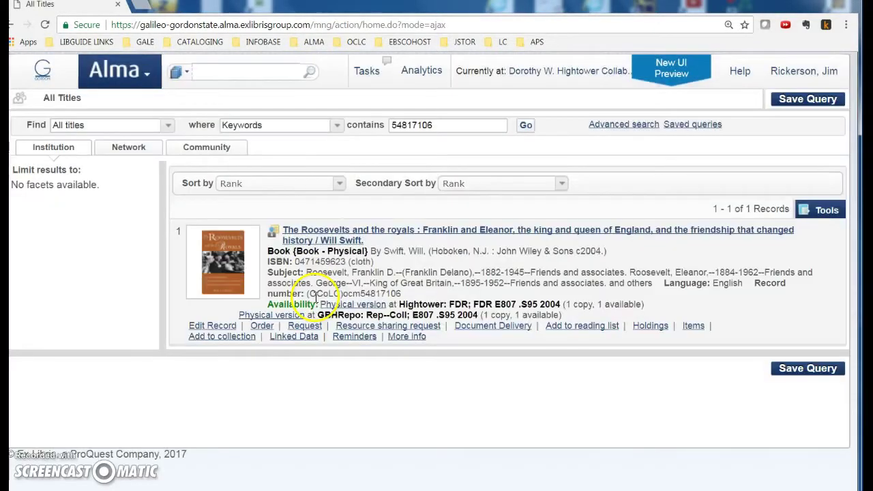
{"action": "left_click", "coordinate": [273, 234]}
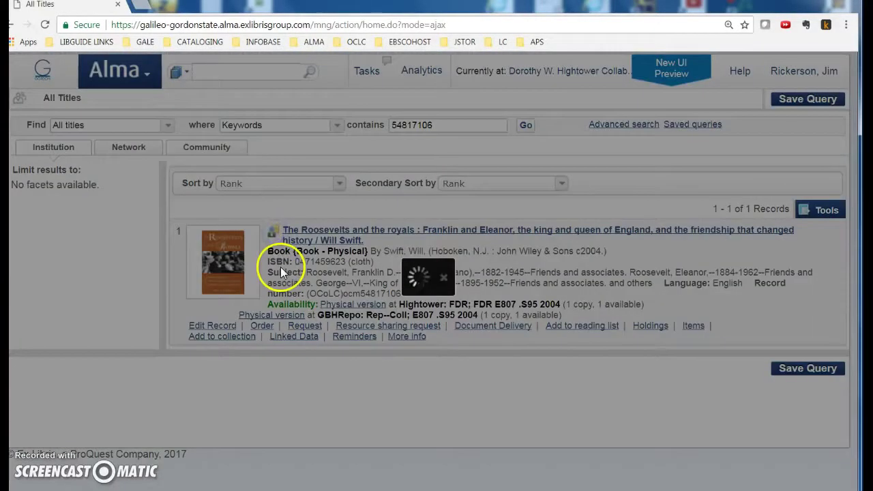
{"action": "left_click", "coordinate": [219, 328]}
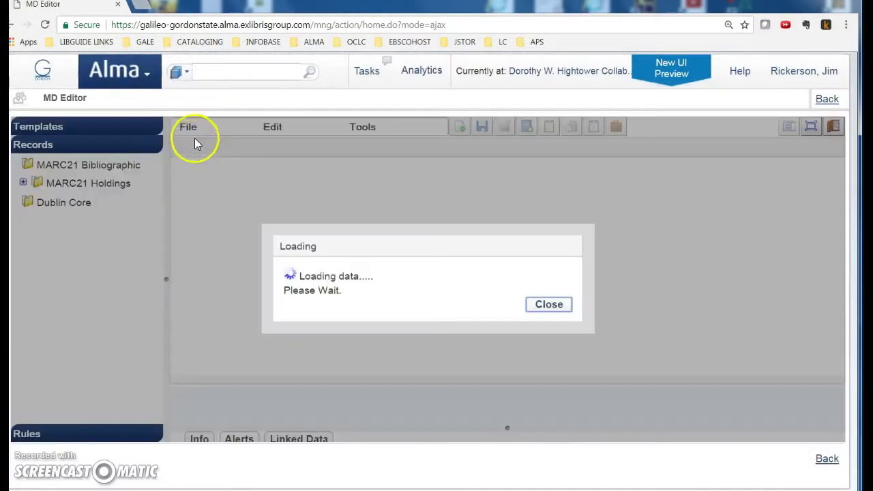
{"action": "left_click", "coordinate": [189, 128]}
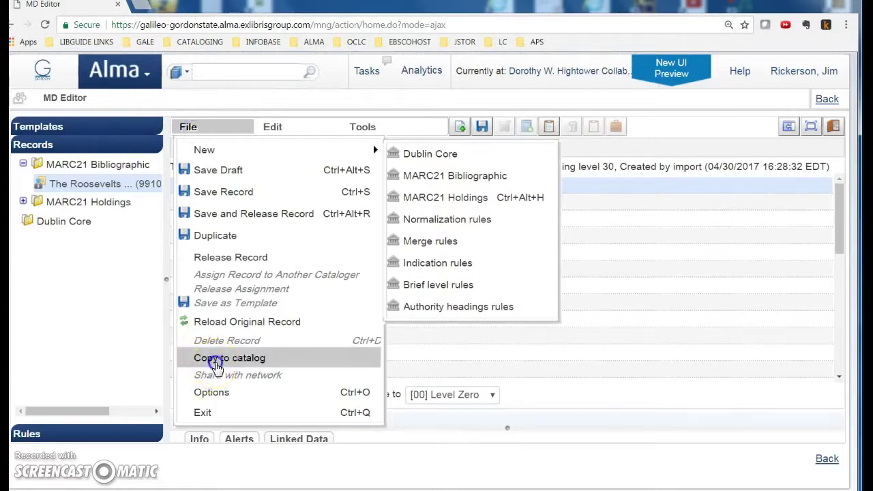
{"action": "left_click", "coordinate": [216, 362]}
{"action": "left_click", "coordinate": [828, 99]}
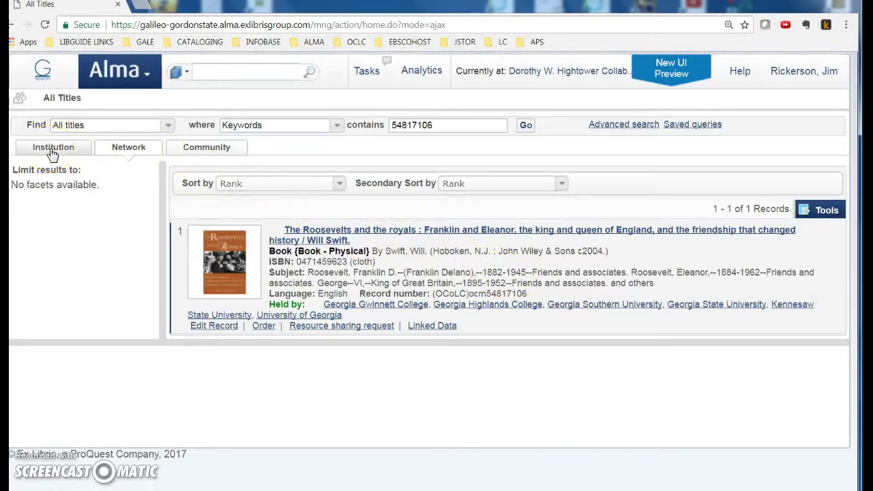
Rerun the Institution search for 54817106 and view the title's Guillebeau Hall holdings record
{"action": "left_click", "coordinate": [38, 151]}
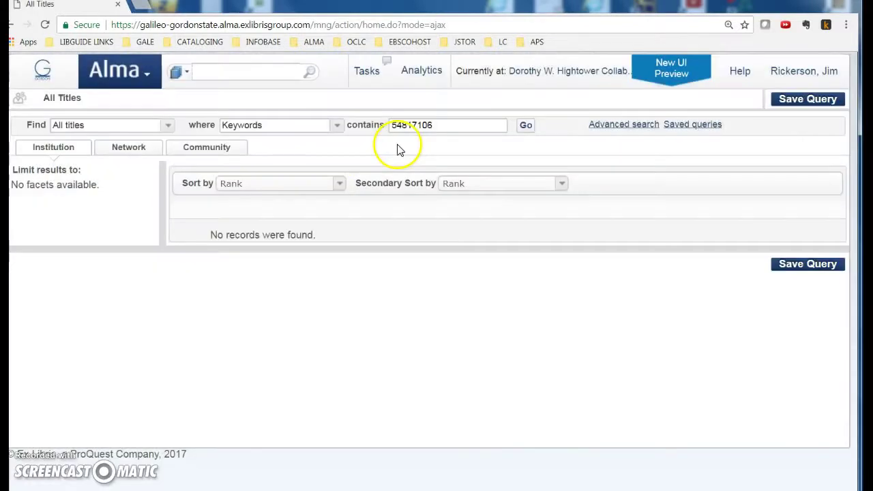
{"action": "left_click", "coordinate": [524, 125]}
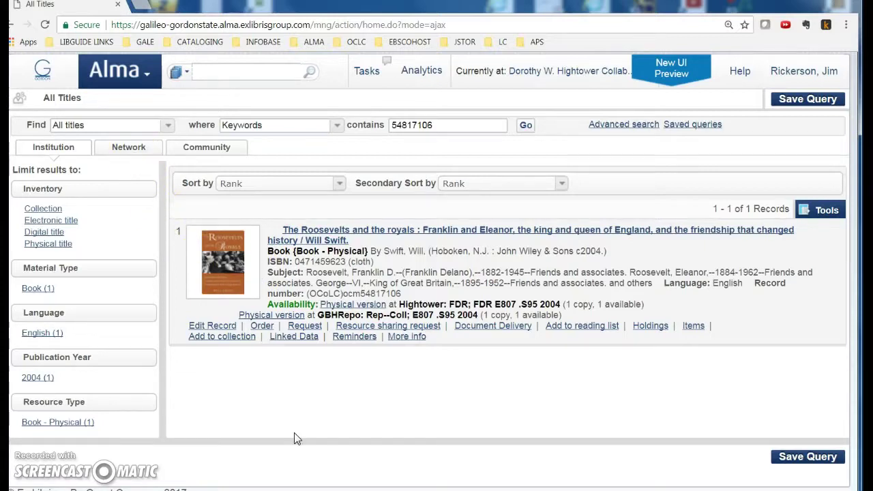
{"action": "left_click", "coordinate": [646, 328]}
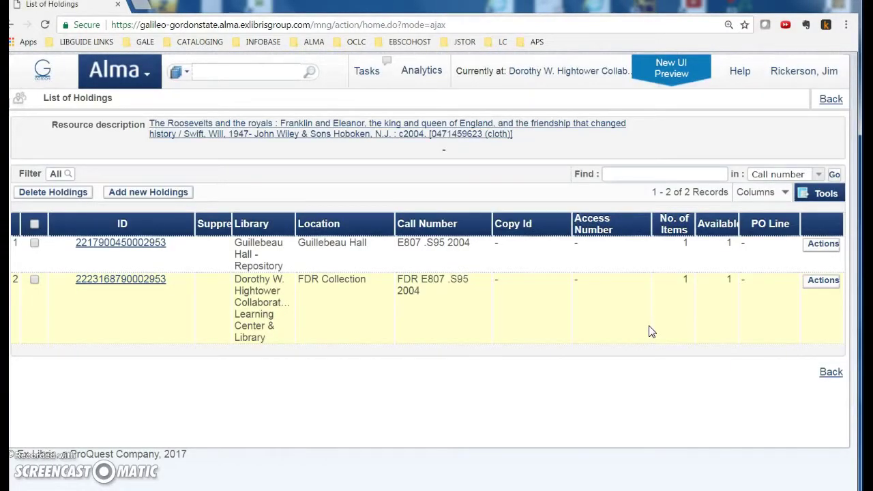
{"action": "left_click", "coordinate": [823, 246]}
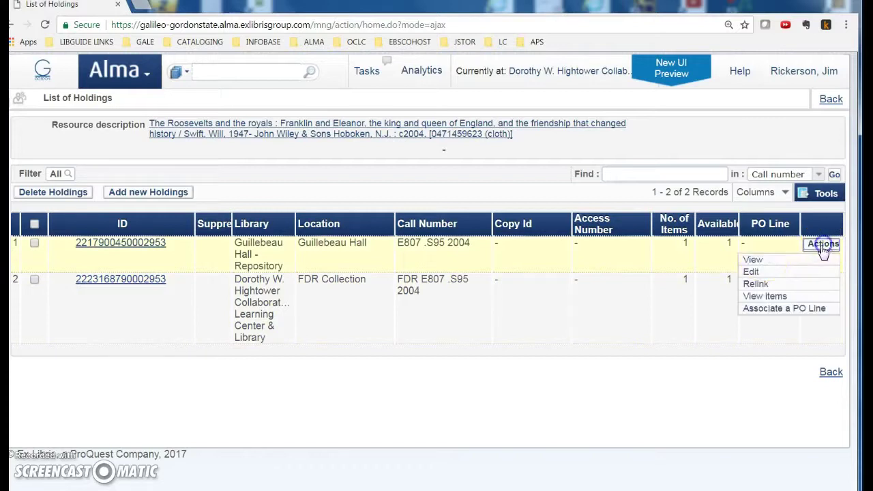
{"action": "left_click", "coordinate": [755, 259]}
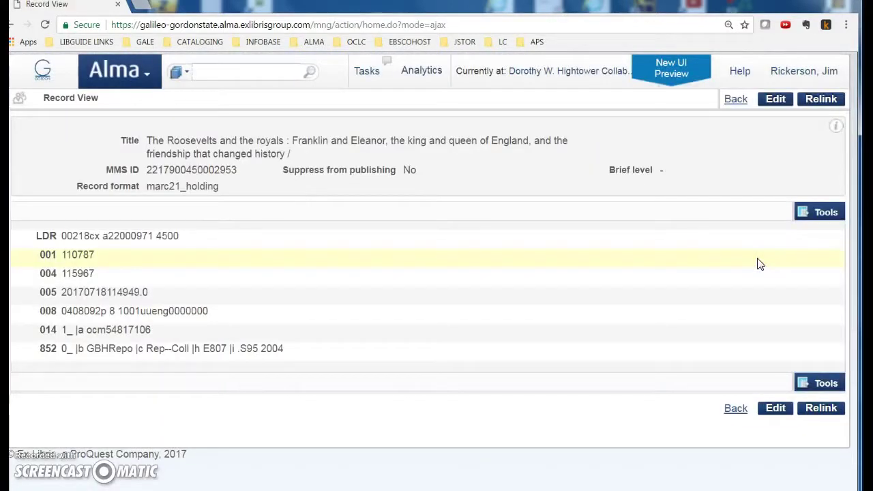
Start relinking the Guillebeau Hall holdings and search the Network for title "roosevelts and the royals" with creator "swift"
{"action": "left_click", "coordinate": [821, 100]}
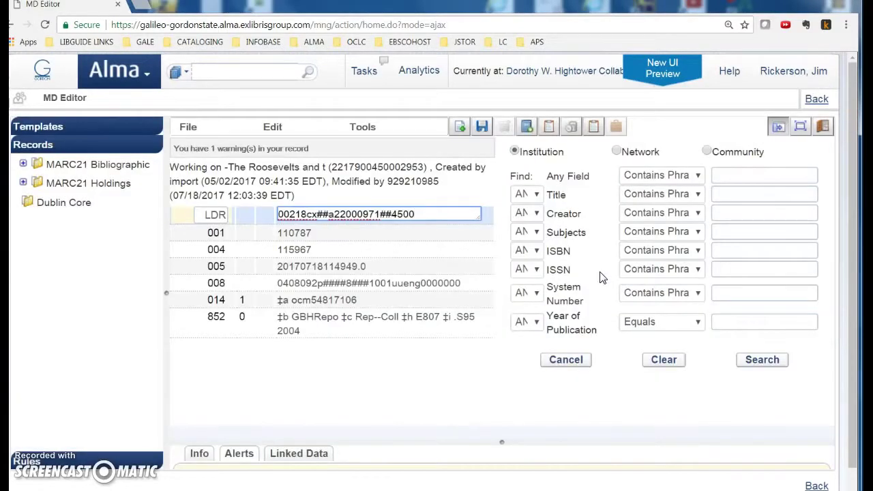
{"action": "left_click", "coordinate": [616, 151]}
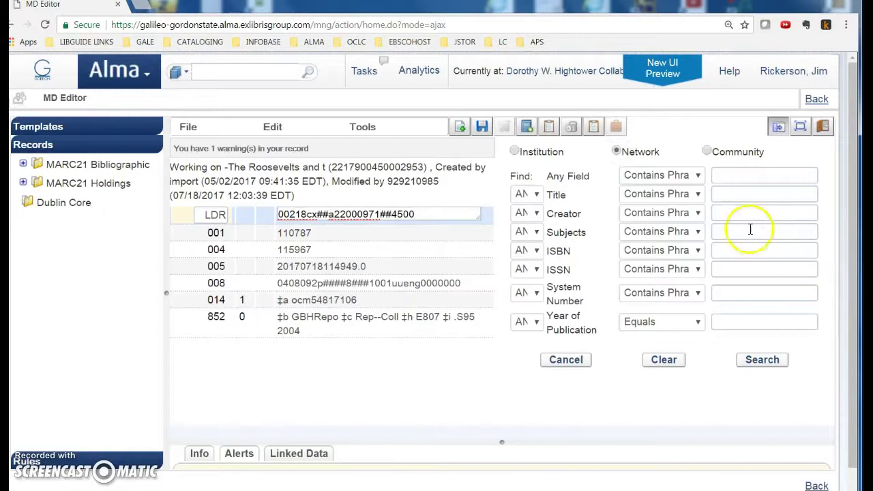
{"action": "left_click", "coordinate": [732, 194]}
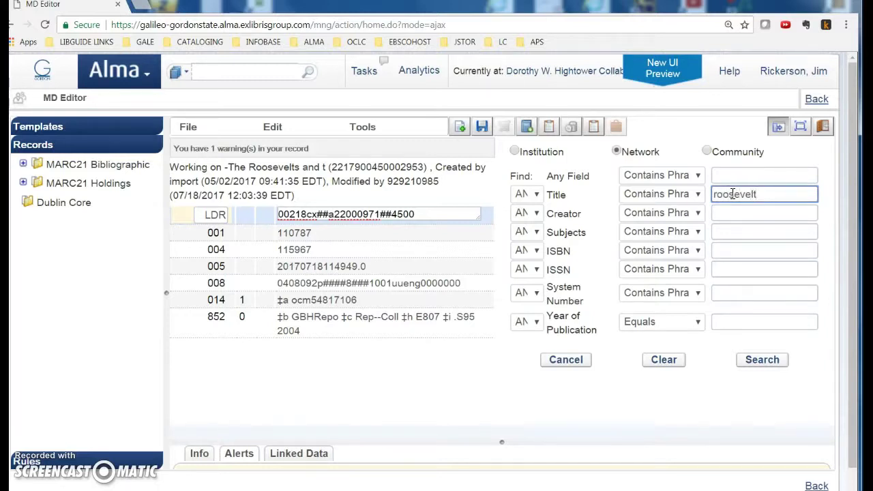
{"action": "type", "text": "yals"}
{"action": "left_click", "coordinate": [738, 214]}
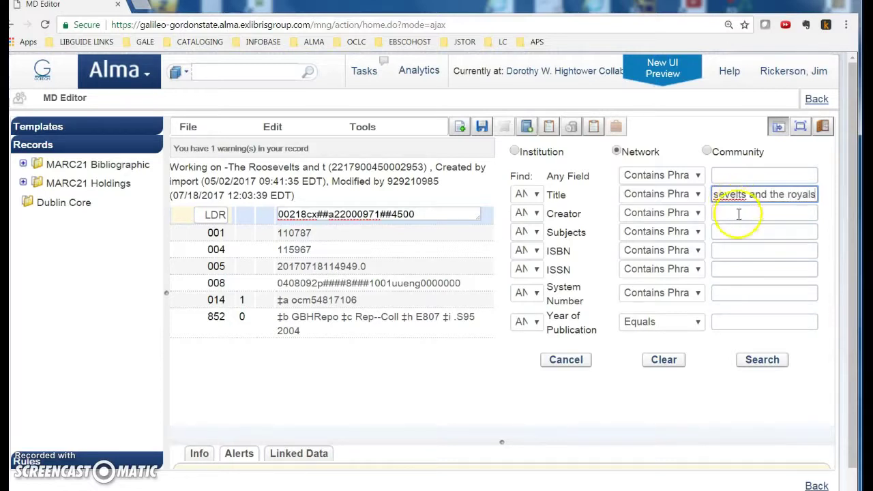
{"action": "type", "text": "swift"}
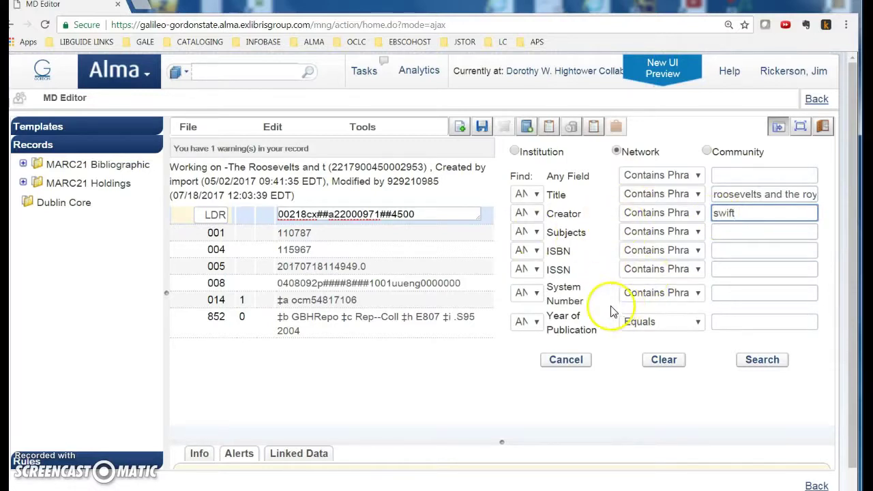
{"action": "left_click", "coordinate": [771, 359]}
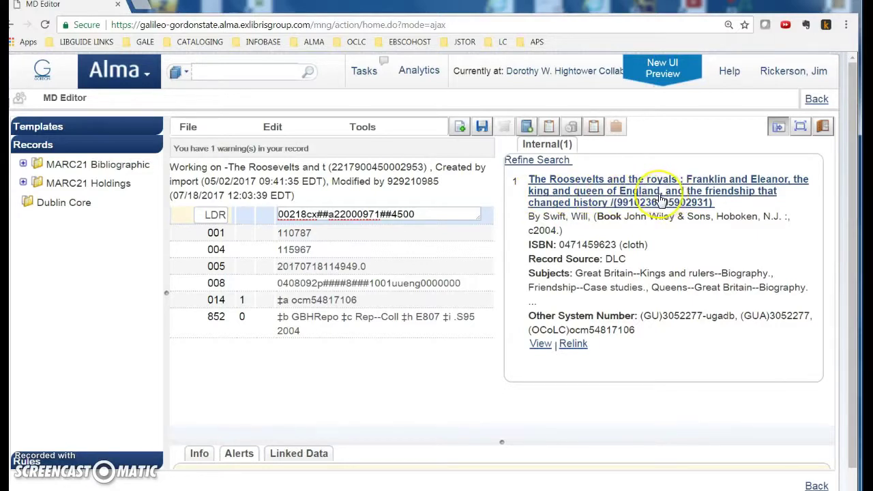
Check the Network record's OCLC number, relink the Guillebeau Hall holdings to that record and return to the list of holdings
{"action": "left_click", "coordinate": [588, 331]}
{"action": "left_click_drag", "start_coordinate": [588, 331], "coordinate": [636, 330]}
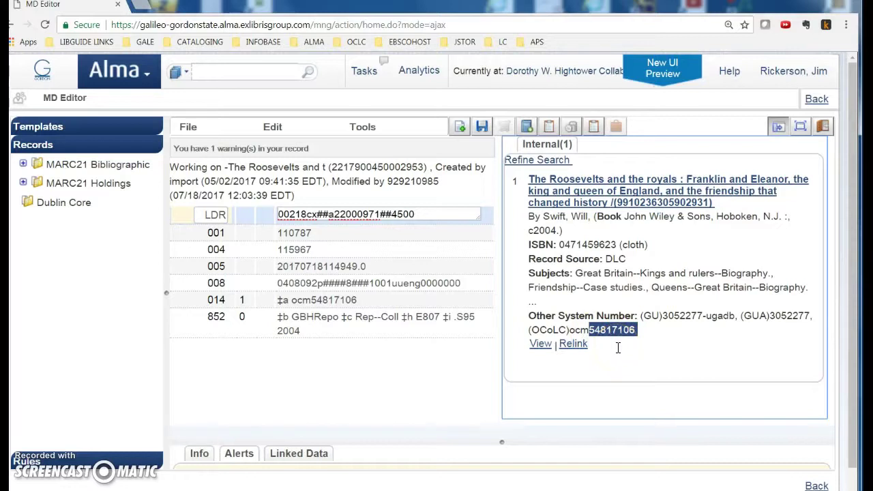
{"action": "left_click", "coordinate": [573, 345]}
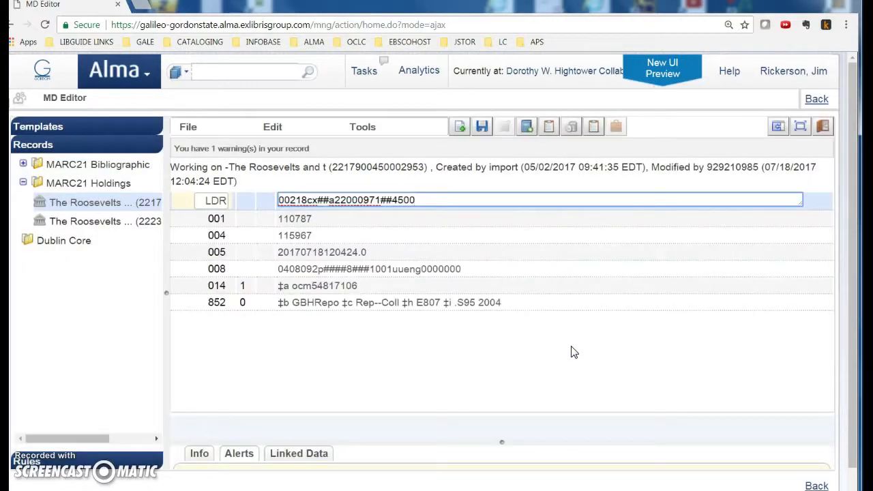
{"action": "left_click", "coordinate": [816, 98]}
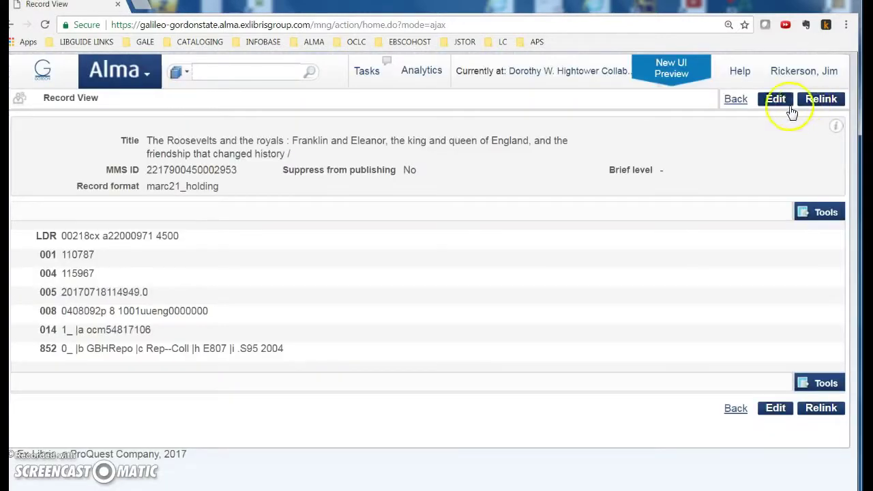
{"action": "left_click", "coordinate": [735, 101]}
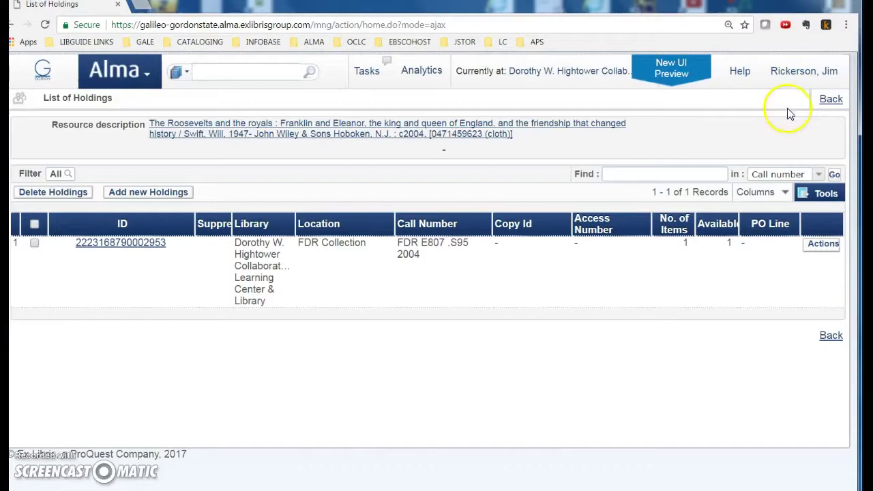
Return to the search results and copy the OCLC number 54817106 from the linked record holding the Guillebeau Hall copy
{"action": "left_click", "coordinate": [830, 99]}
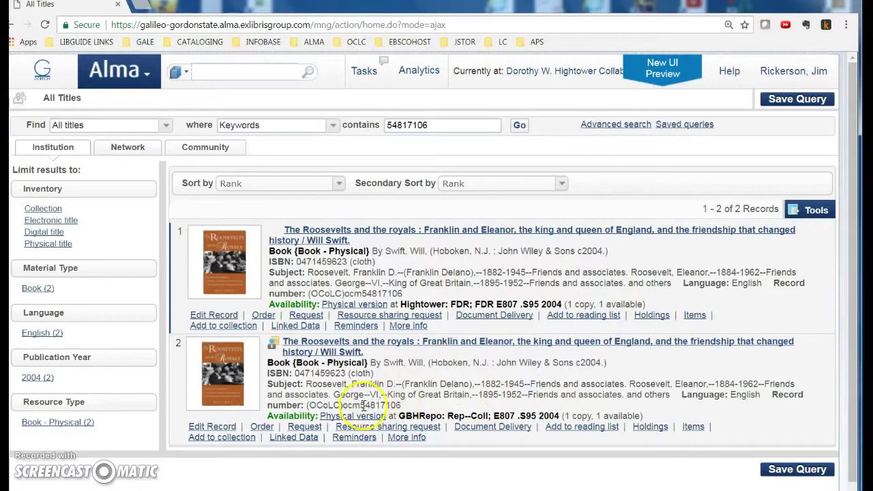
{"action": "left_click_drag", "start_coordinate": [360, 405], "coordinate": [407, 405]}
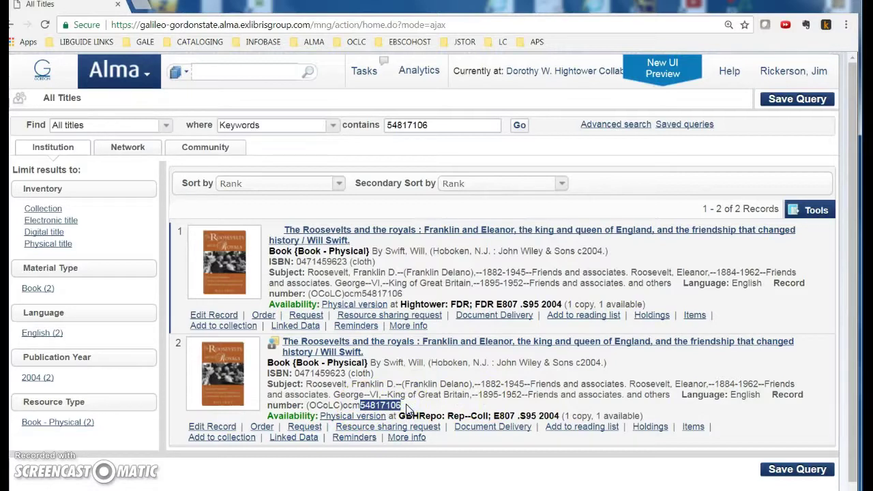
{"action": "right_click", "coordinate": [406, 407]}
{"action": "left_click", "coordinate": [422, 412]}
Open the local record's list of holdings and view the Hightower FDR Collection holdings record
{"action": "left_click", "coordinate": [650, 321]}
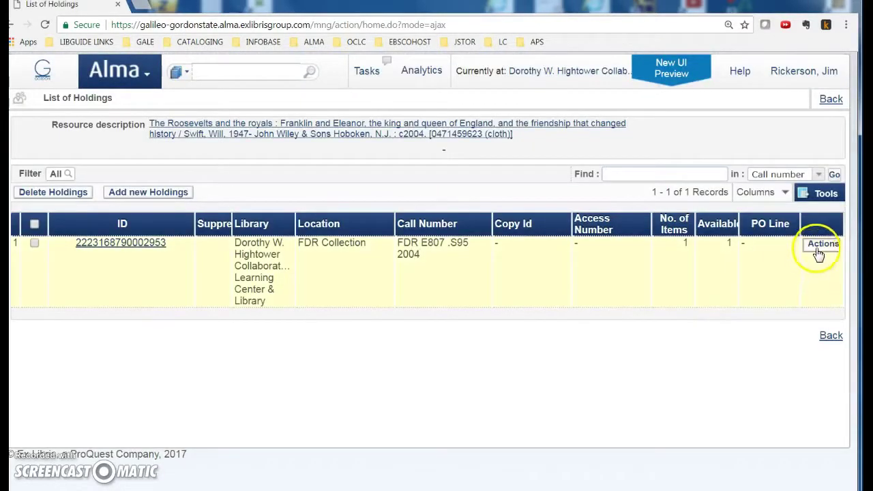
{"action": "left_click", "coordinate": [816, 248]}
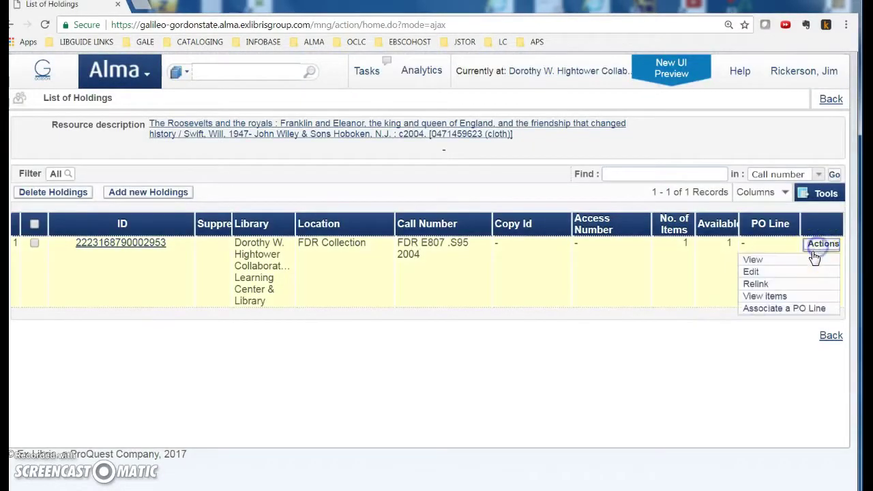
{"action": "left_click", "coordinate": [753, 259]}
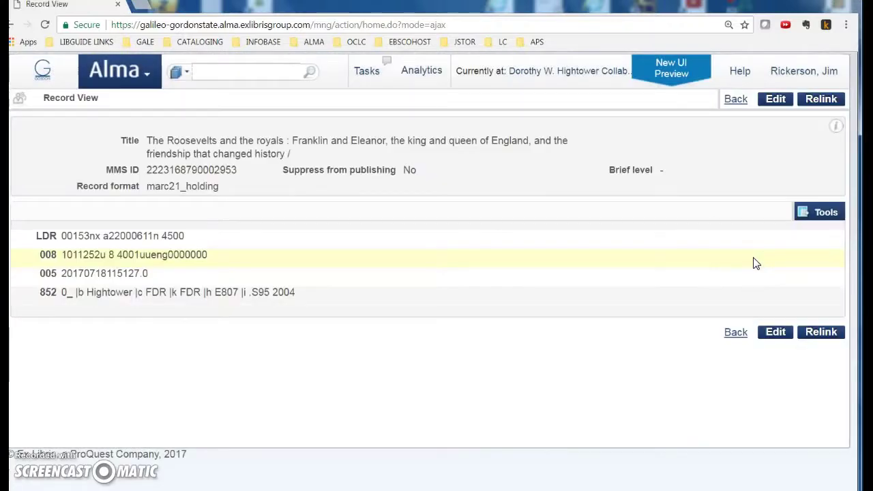
Start relinking the FDR Collection holdings and search the Network for title "roosevelts and the royals" with creator "swift"
{"action": "left_click", "coordinate": [819, 100]}
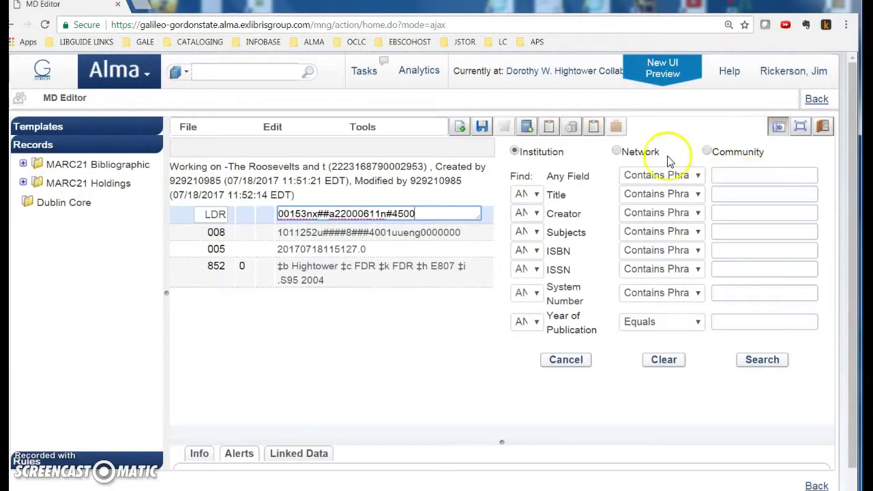
{"action": "left_click", "coordinate": [617, 151]}
{"action": "left_click", "coordinate": [729, 193]}
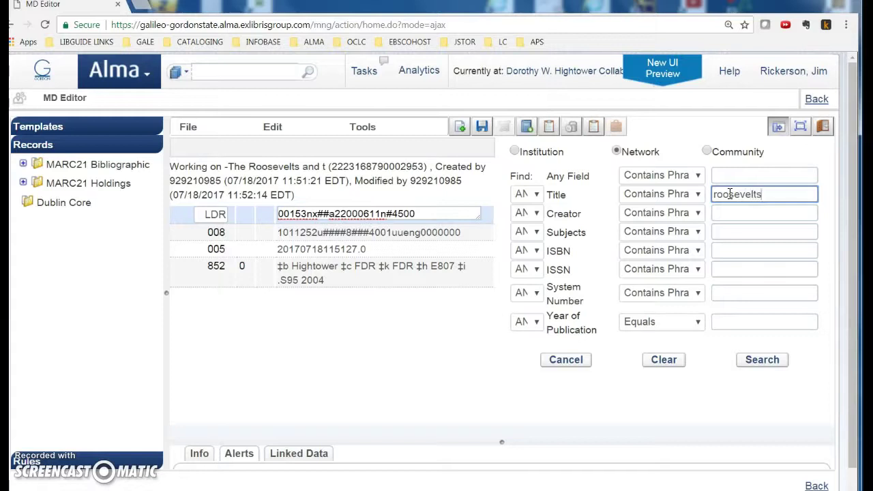
{"action": "type", "text": "roosevelts and the roy"}
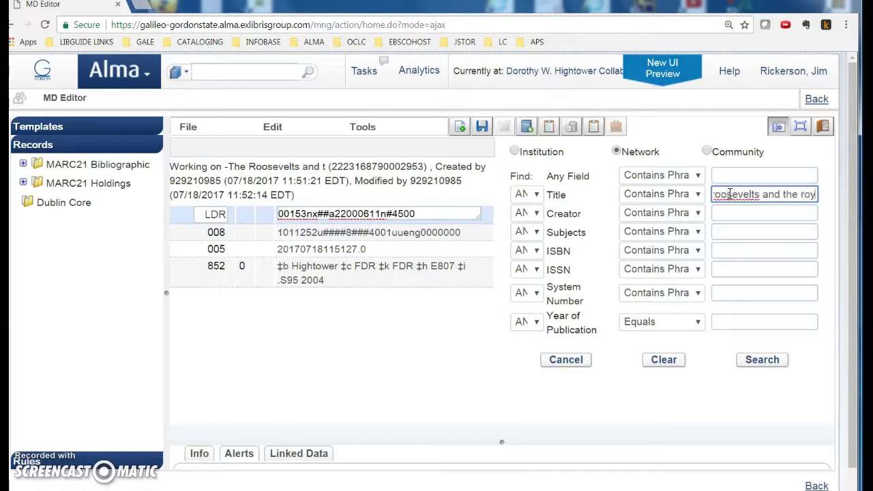
{"action": "type", "text": "als"}
{"action": "left_click", "coordinate": [746, 212]}
{"action": "type", "text": "sw"}
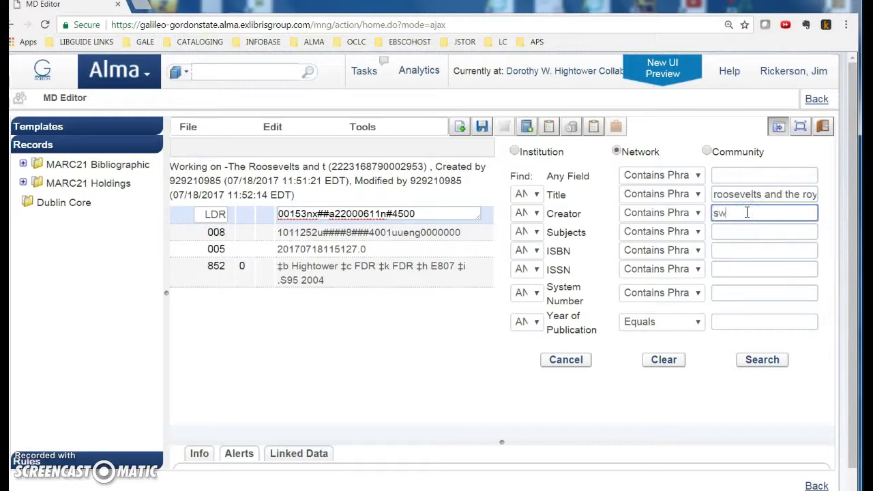
{"action": "type", "text": "ift"}
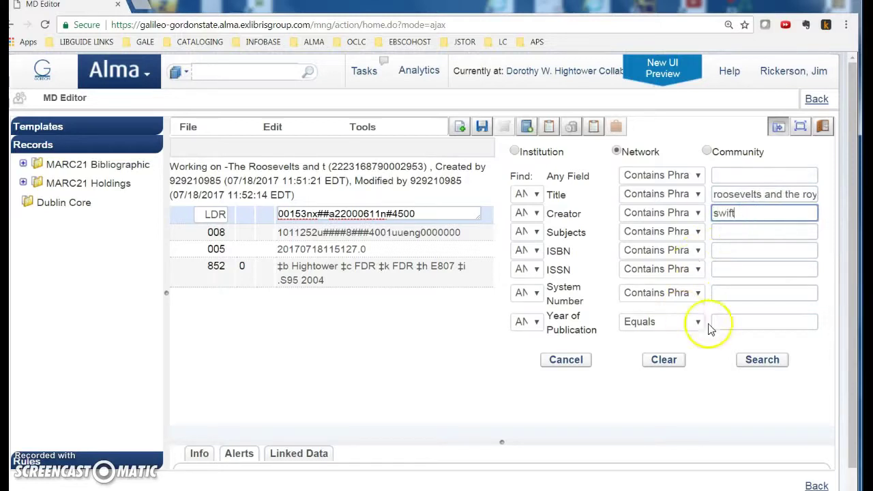
{"action": "left_click", "coordinate": [762, 360]}
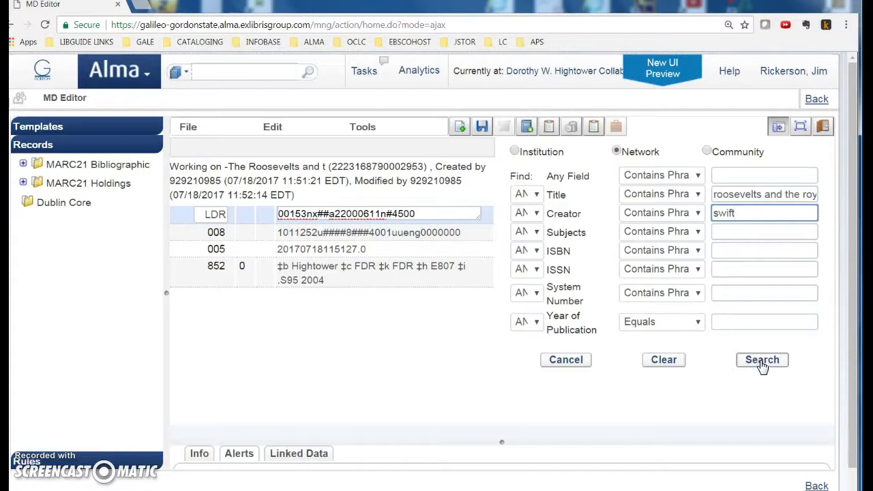
{"action": "left_click", "coordinate": [763, 362]}
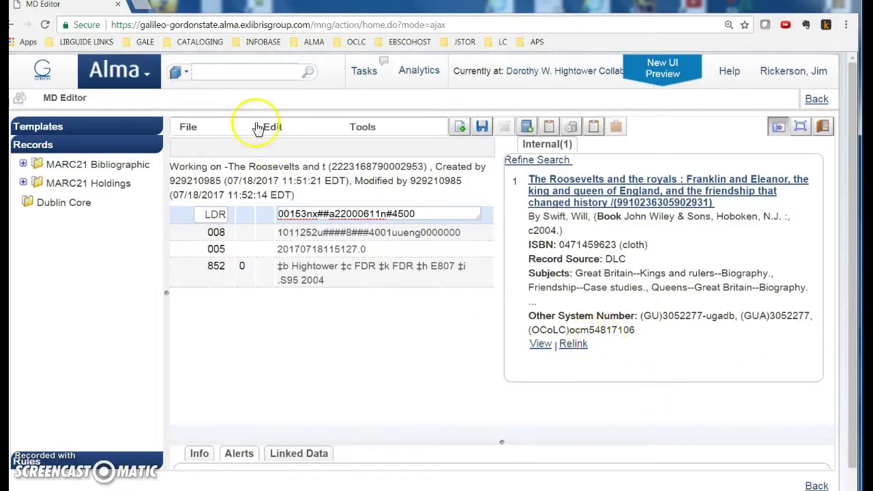
Compare the copied OCLC number with the Network record's, relink the FDR Collection holdings to that record and return to the search results
{"action": "right_click", "coordinate": [226, 73]}
{"action": "left_click", "coordinate": [257, 146]}
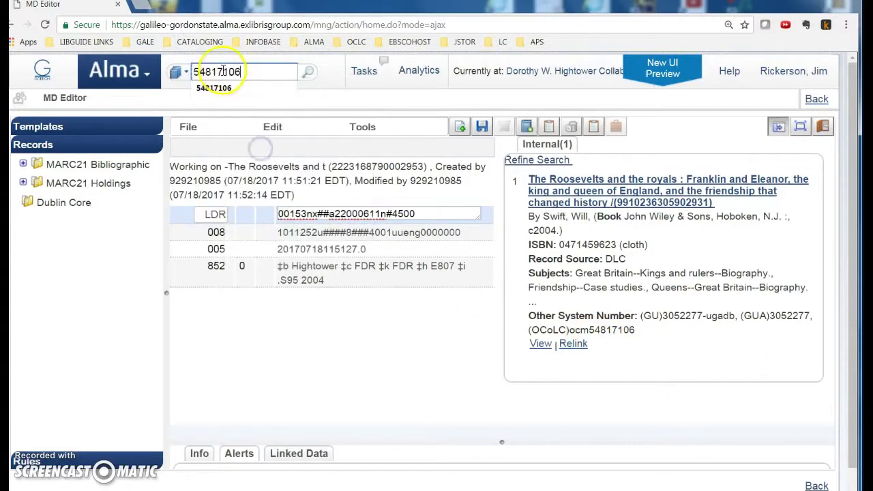
{"action": "left_click_drag", "start_coordinate": [590, 330], "coordinate": [640, 330]}
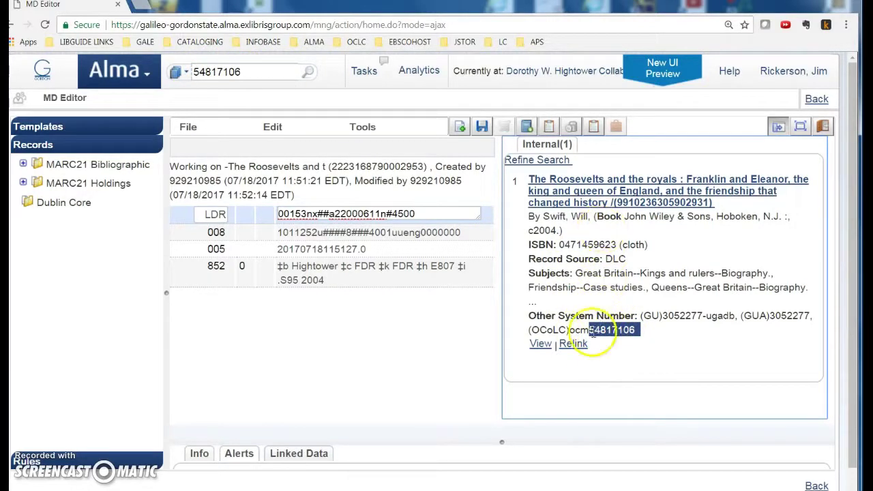
{"action": "left_click", "coordinate": [575, 345]}
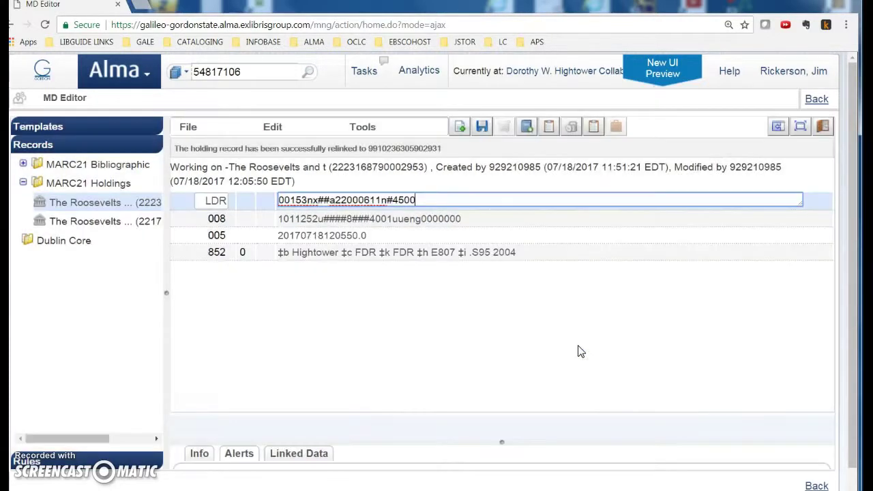
{"action": "left_click", "coordinate": [815, 100]}
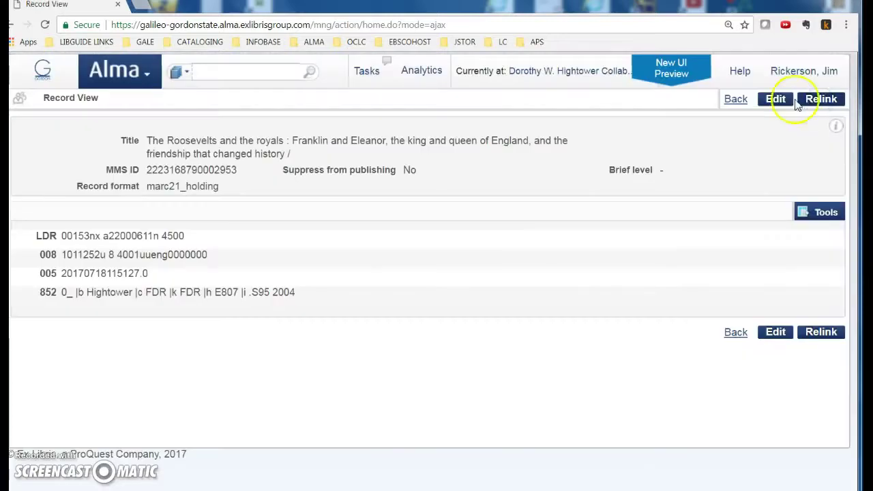
{"action": "left_click", "coordinate": [738, 100]}
{"action": "left_click", "coordinate": [830, 100]}
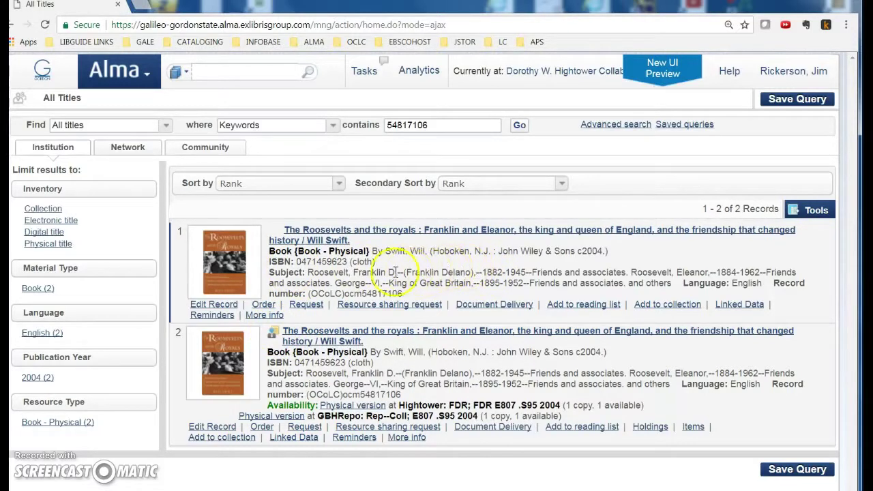
Try to delete the local bibliographic record of The Roosevelts and the royals that has no holdings left, and return to the results
{"action": "left_click", "coordinate": [209, 307]}
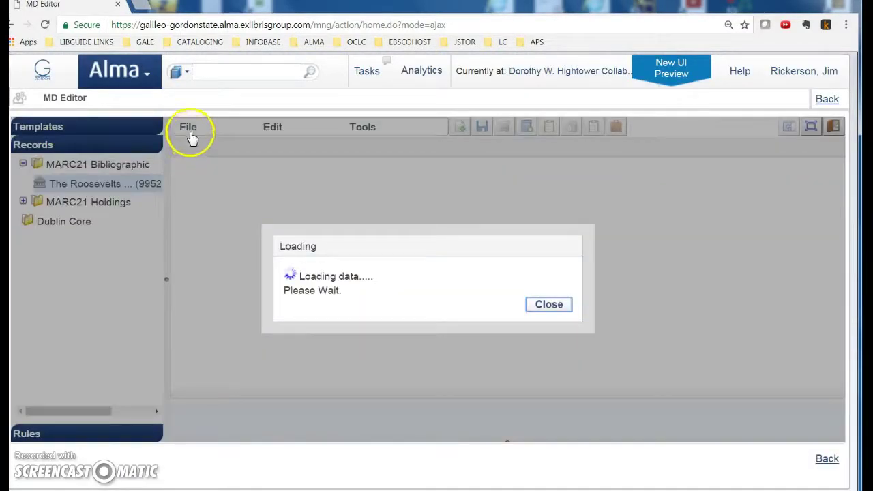
{"action": "left_click", "coordinate": [189, 133]}
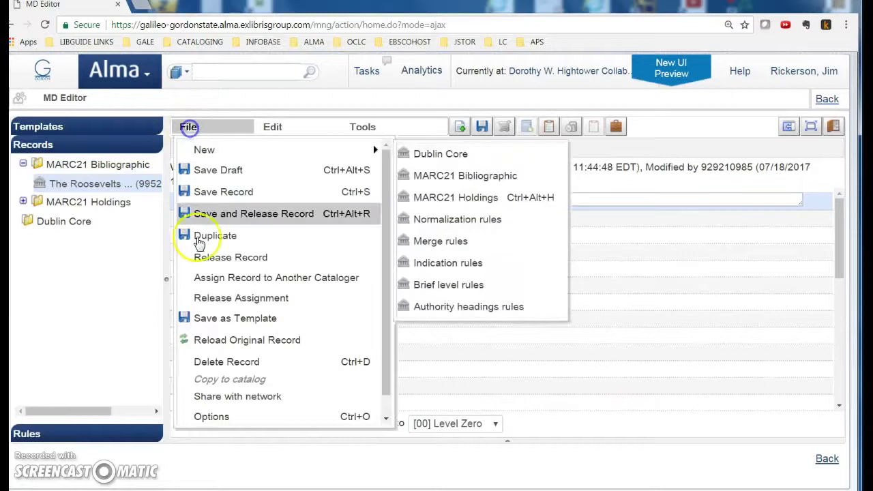
{"action": "left_click", "coordinate": [210, 362]}
{"action": "left_click", "coordinate": [376, 329]}
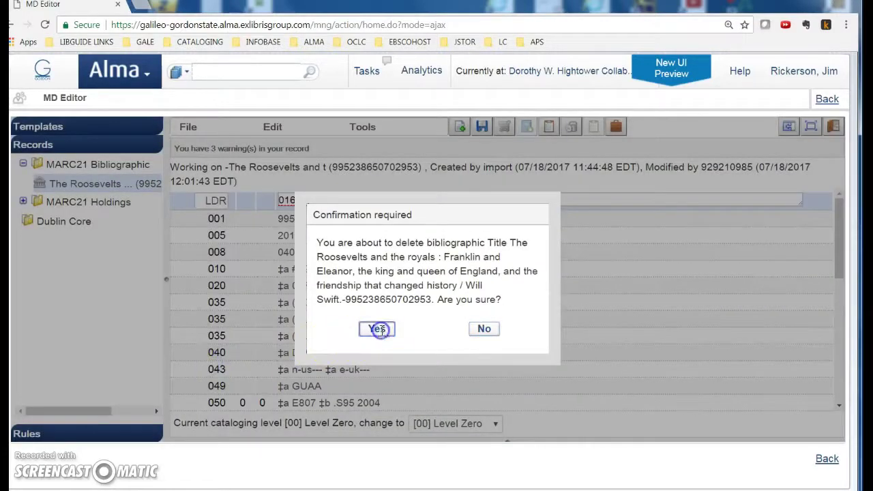
{"action": "left_click", "coordinate": [826, 99]}
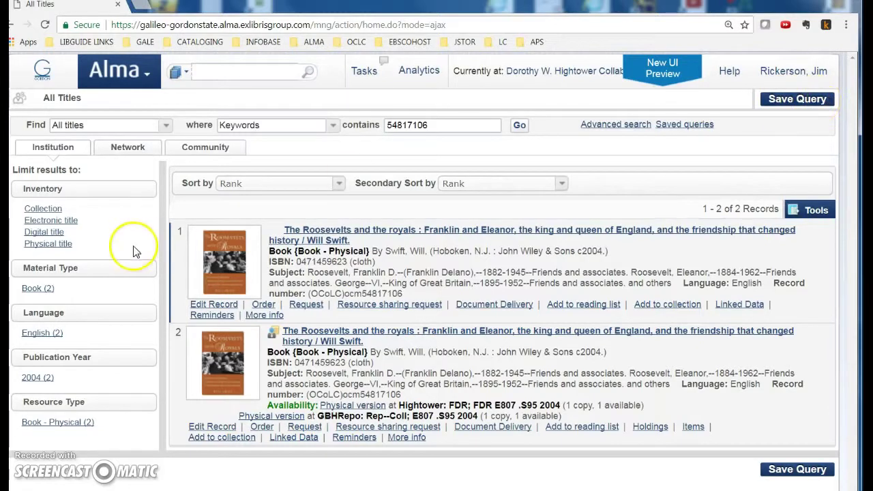
Open the empty local bibliographic record for editing, delete it with confirmation and return to the search results
{"action": "left_click", "coordinate": [215, 305]}
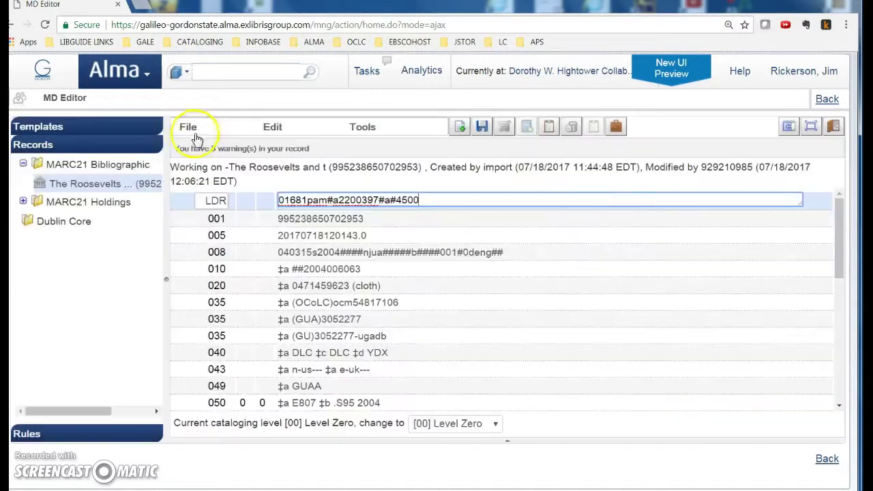
{"action": "left_click", "coordinate": [187, 127]}
{"action": "left_click", "coordinate": [221, 361]}
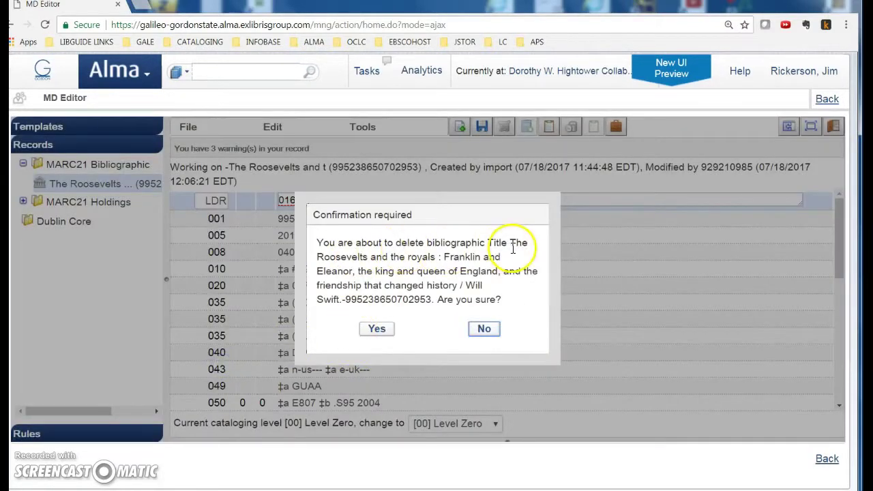
{"action": "left_click", "coordinate": [382, 330]}
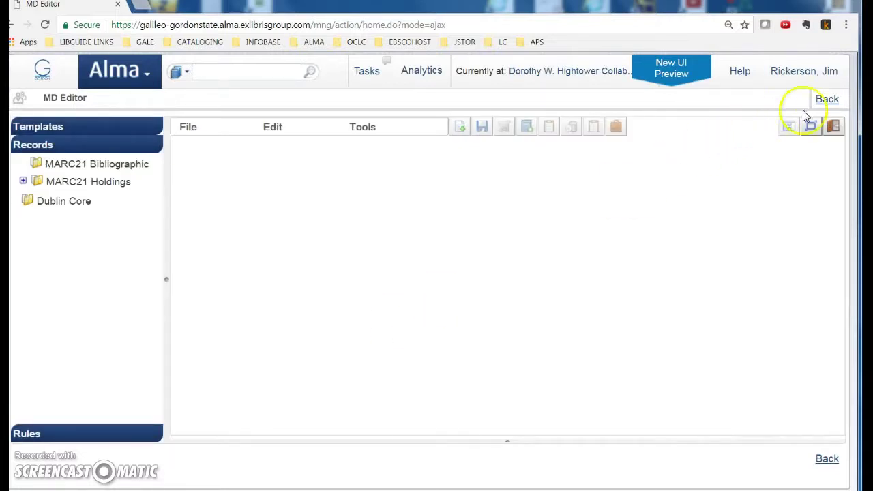
{"action": "left_click", "coordinate": [826, 100]}
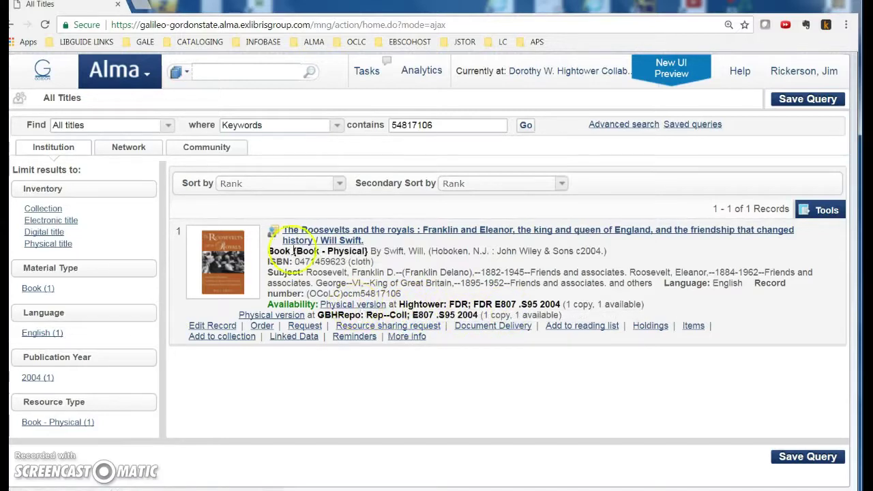
Switch between the Institution and Network records of The Roosevelts and the royals, then those of Perspectives on nursing theory (35209421)
{"action": "left_click", "coordinate": [272, 230]}
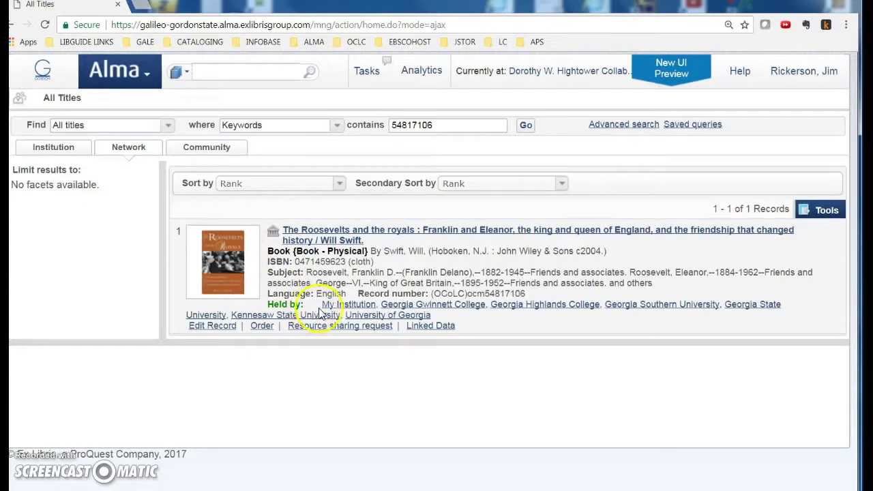
{"action": "left_click", "coordinate": [271, 232]}
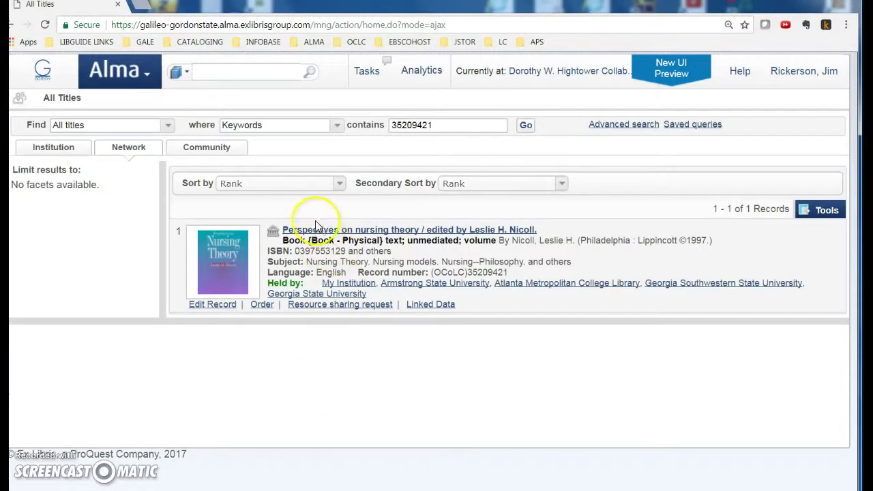
{"action": "left_click", "coordinate": [273, 232]}
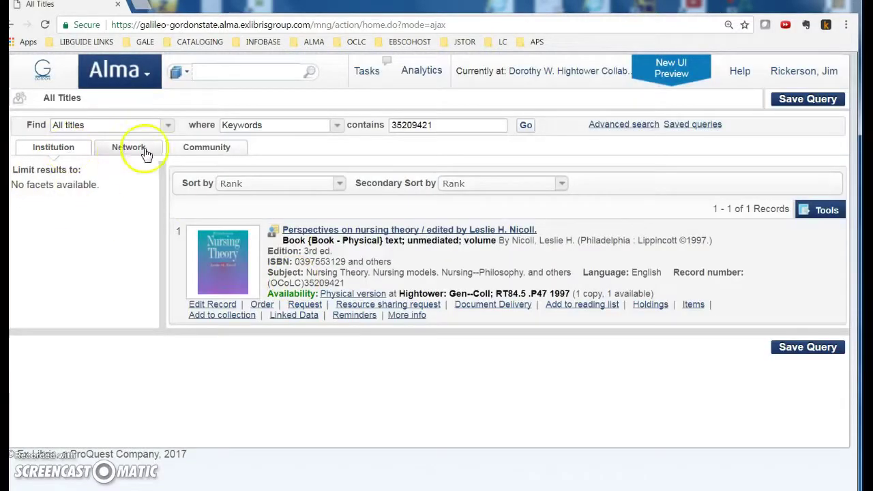
{"action": "left_click", "coordinate": [263, 304]}
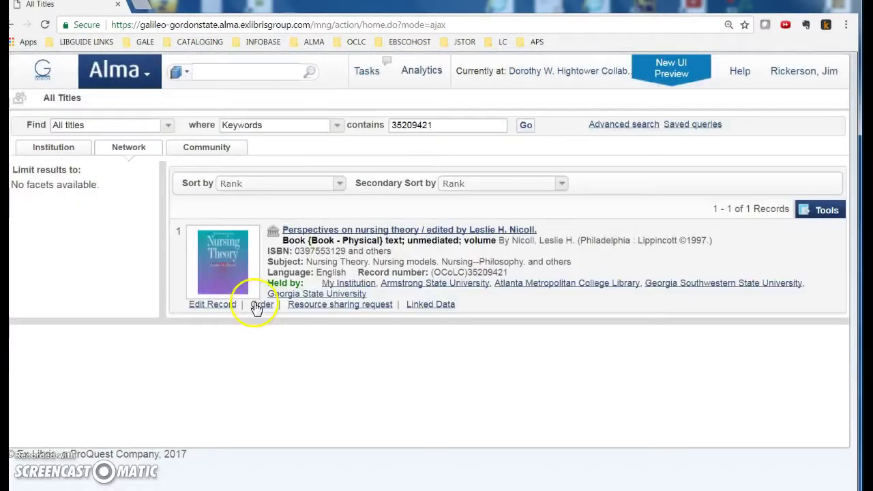
Open the Network record of Perspectives on nursing theory, copy it to the local catalog and rerun the search for 35209421 in the Institution
{"action": "left_click", "coordinate": [214, 304]}
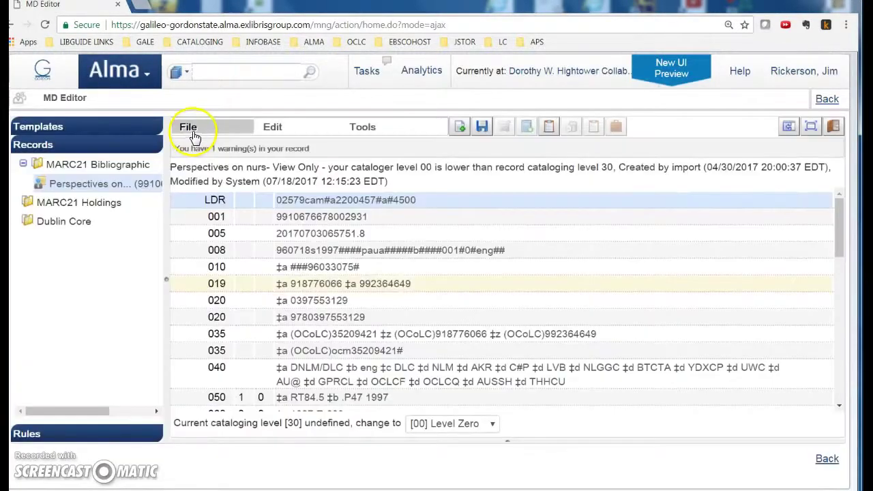
{"action": "left_click", "coordinate": [194, 136]}
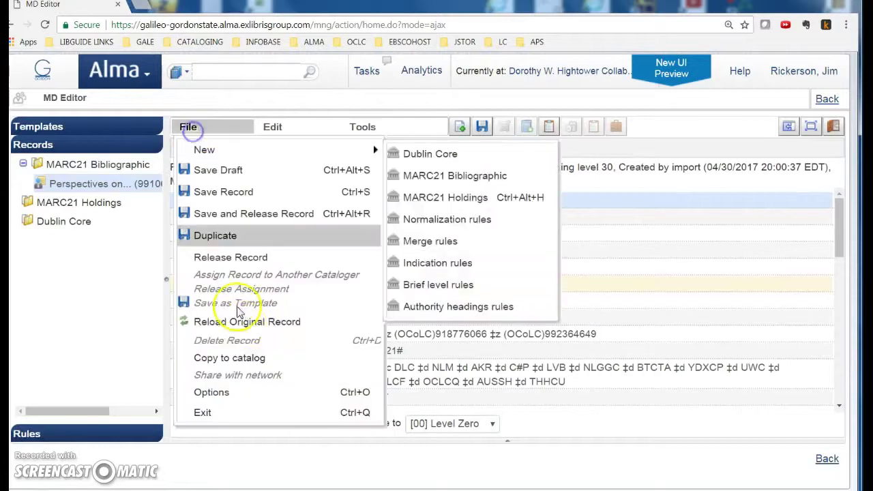
{"action": "left_click", "coordinate": [244, 358]}
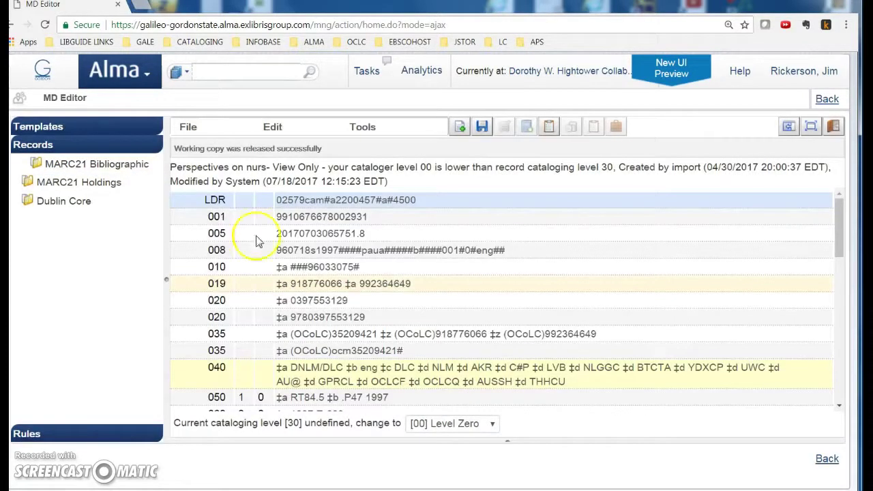
{"action": "left_click", "coordinate": [827, 100]}
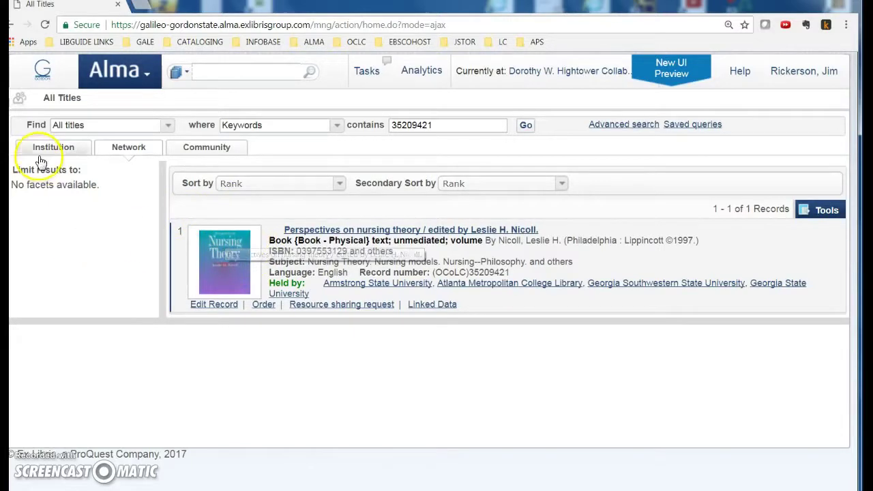
{"action": "left_click", "coordinate": [58, 148]}
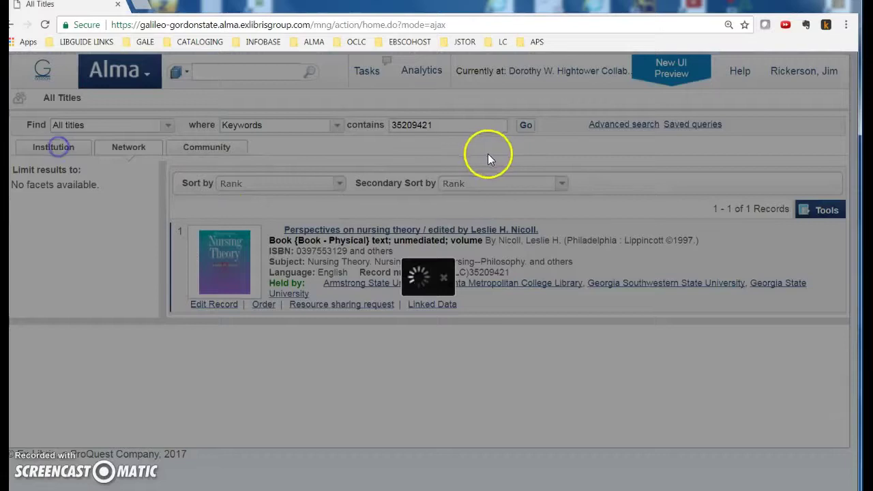
{"action": "left_click", "coordinate": [526, 125]}
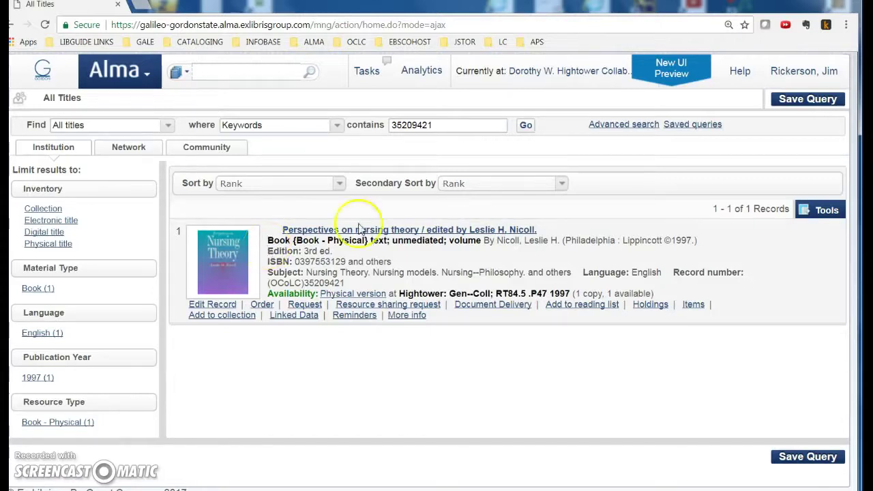
Clear the search term, copy the OCLC number 35209421 from the Perspectives on nursing theory record into the Notepad file, and minimize Notepad
{"action": "left_click_drag", "start_coordinate": [432, 126], "coordinate": [318, 119]}
{"action": "key", "text": "BackSpace"}
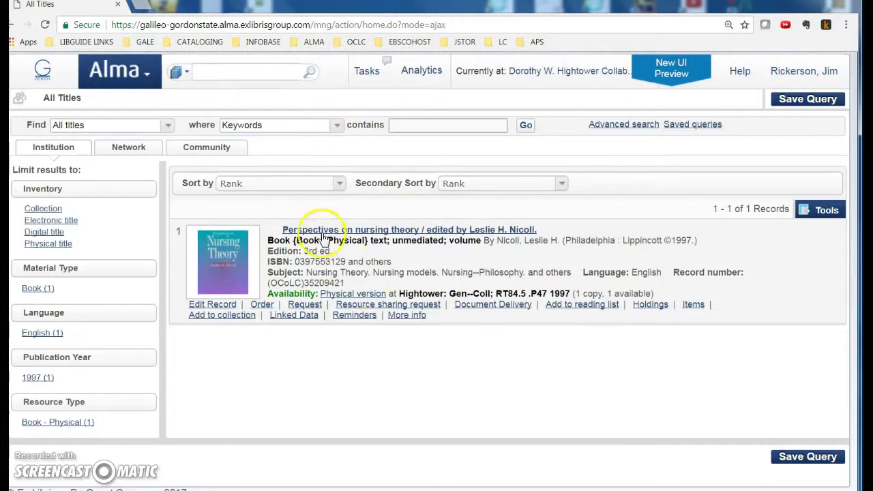
{"action": "left_click_drag", "start_coordinate": [305, 283], "coordinate": [364, 284]}
{"action": "right_click", "coordinate": [364, 288]}
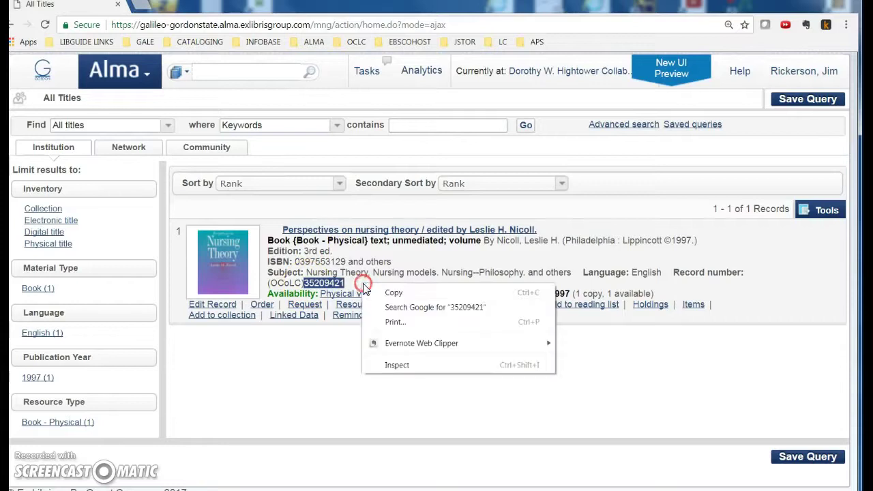
{"action": "left_click", "coordinate": [396, 294]}
{"action": "key", "text": "alt+Tab"}
{"action": "right_click", "coordinate": [249, 436]}
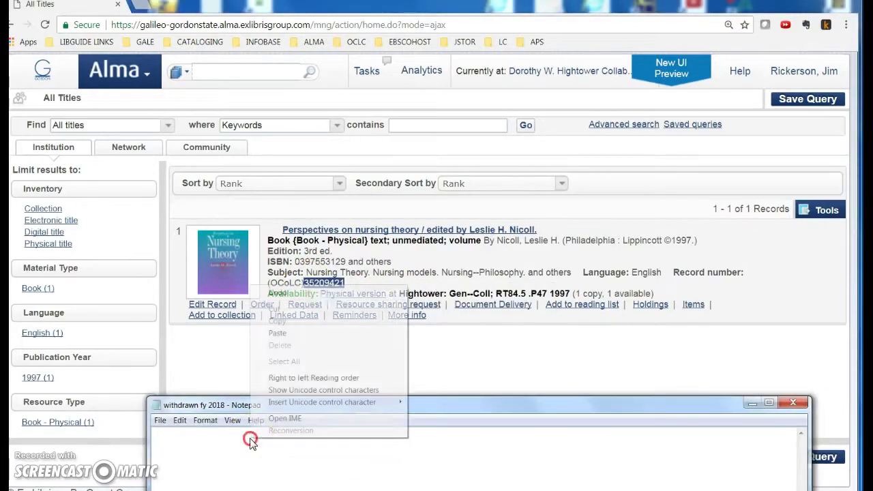
{"action": "left_click", "coordinate": [286, 333]}
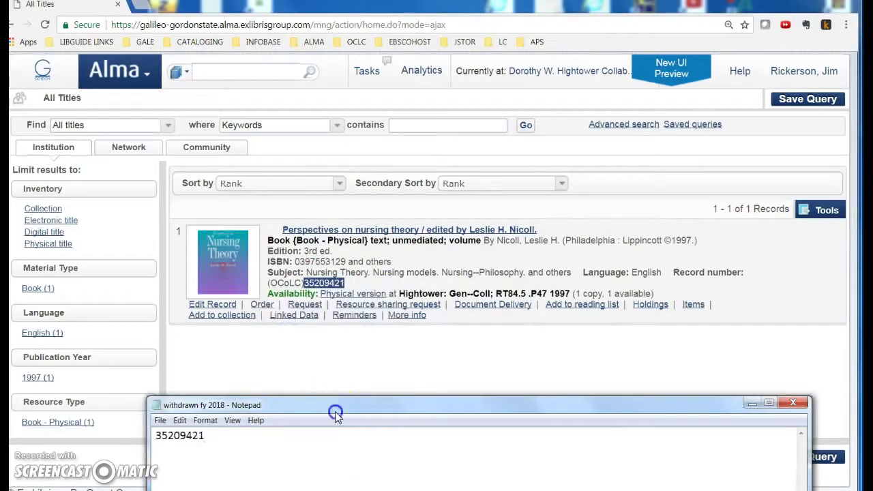
{"action": "left_click_drag", "start_coordinate": [335, 412], "coordinate": [303, 363]}
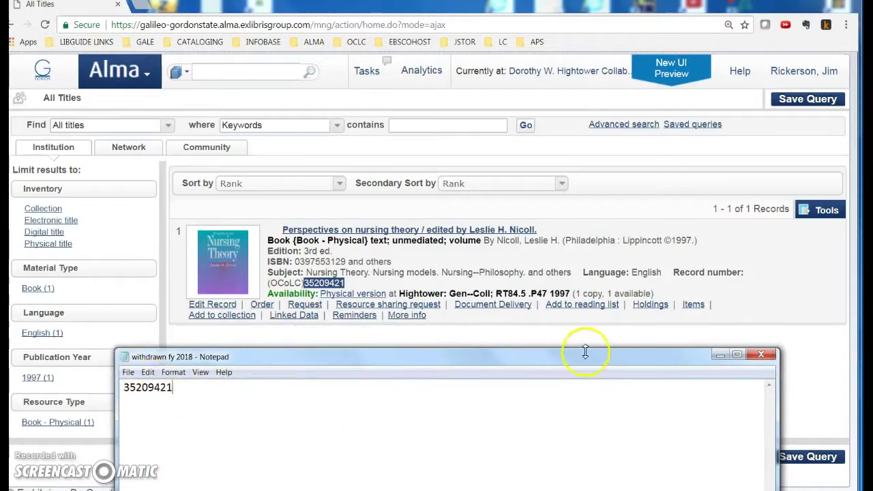
{"action": "left_click", "coordinate": [718, 355]}
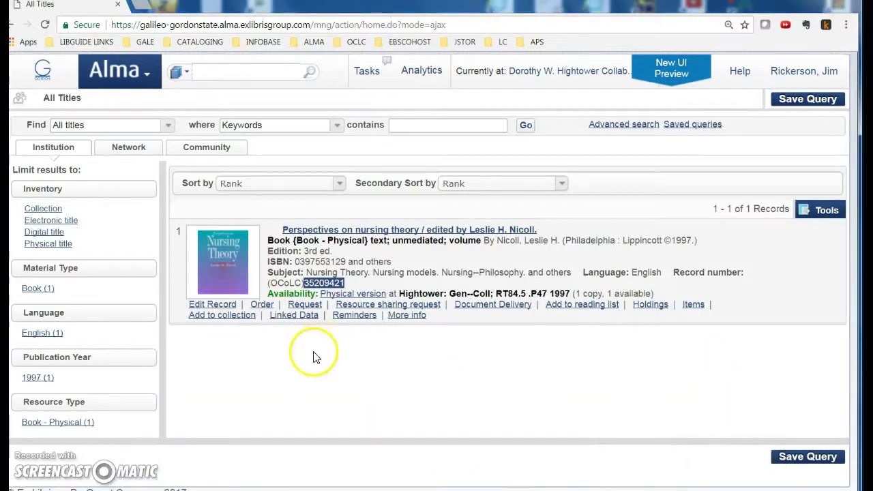
Open the holdings of Perspectives on nursing theory in the MD Editor and bring up the search for a bibliographic record to relink to
{"action": "left_click", "coordinate": [651, 304]}
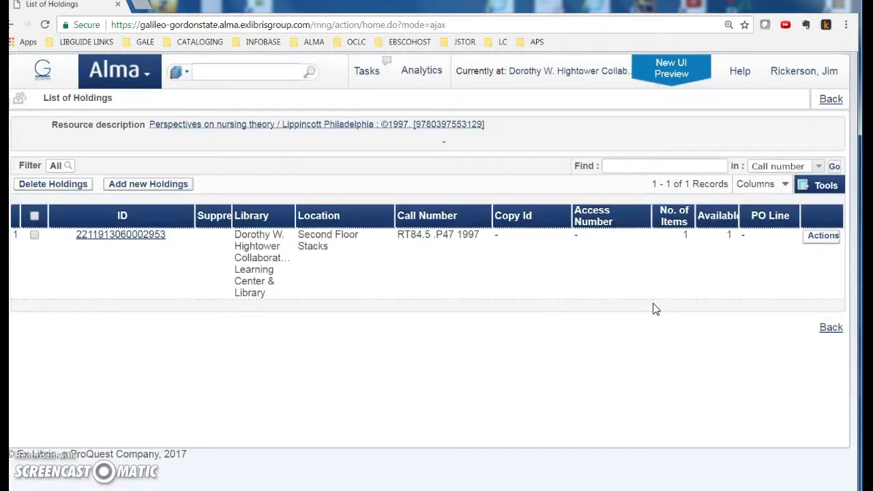
{"action": "left_click", "coordinate": [818, 237]}
{"action": "left_click", "coordinate": [749, 253]}
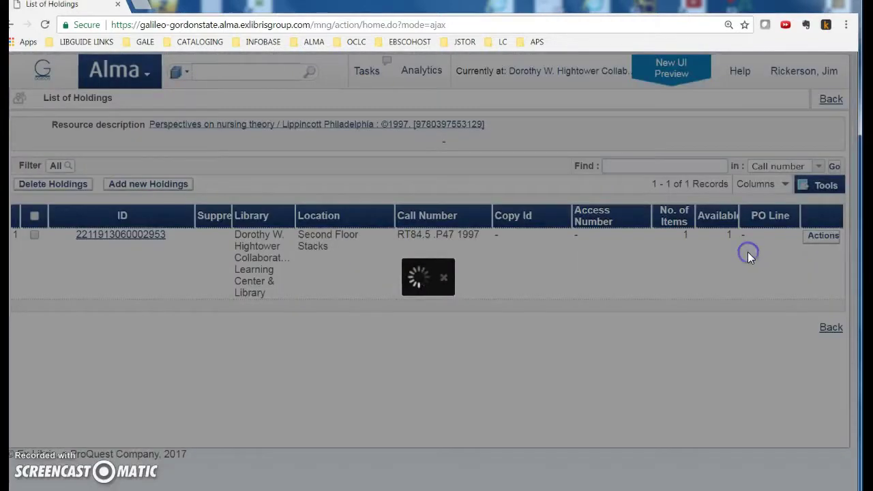
{"action": "left_click", "coordinate": [821, 98]}
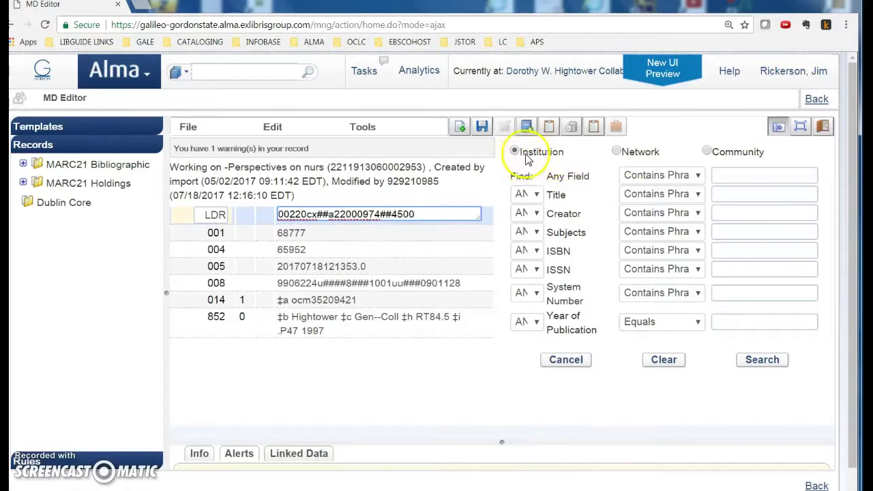
Search the Network for the title "perspectives on nursing theory" with the editor's surname as creator
{"action": "left_click", "coordinate": [616, 152]}
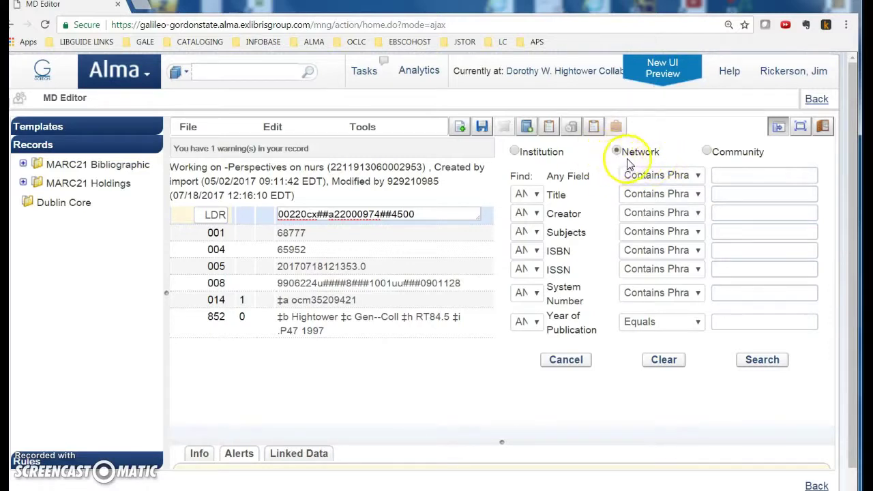
{"action": "left_click", "coordinate": [730, 197]}
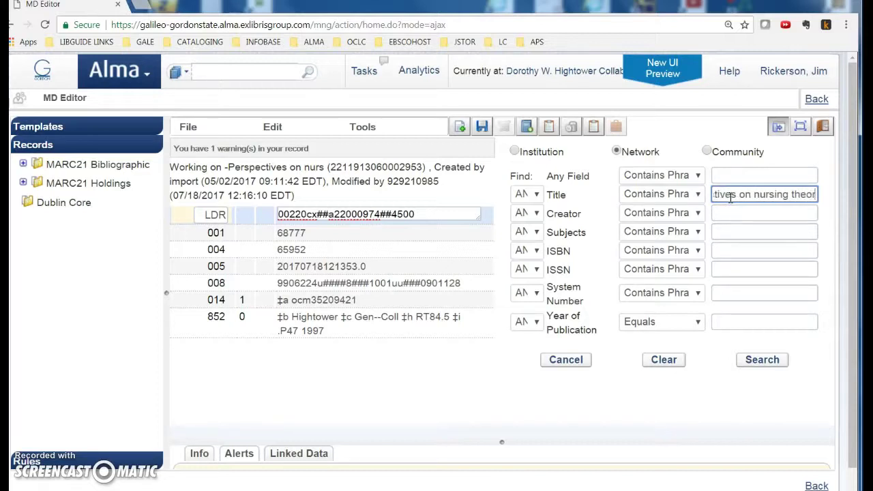
{"action": "left_click", "coordinate": [740, 210]}
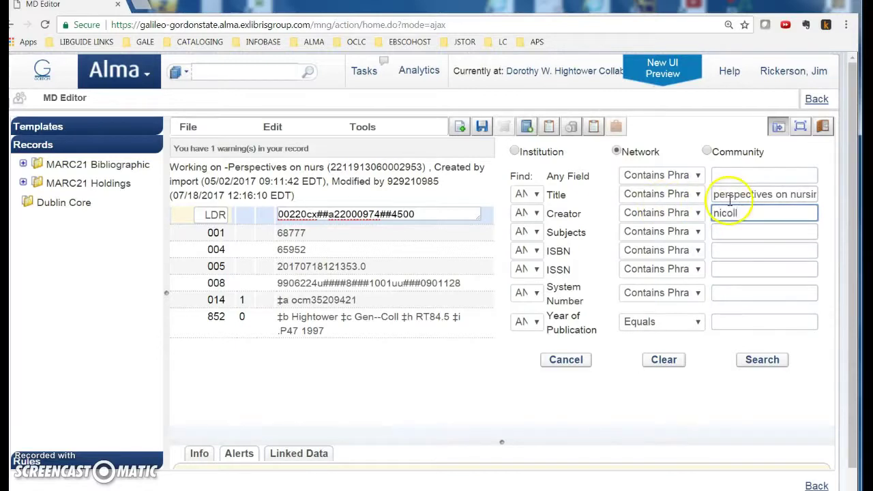
{"action": "left_click", "coordinate": [767, 361]}
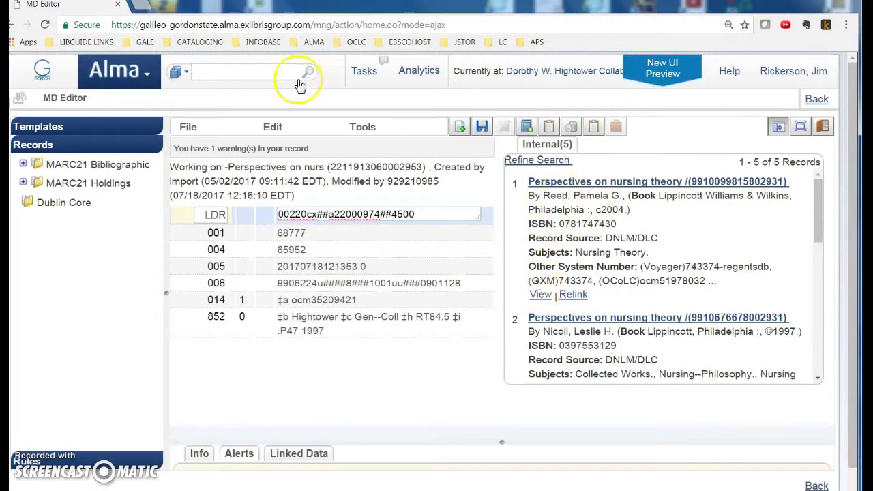
Check the OCLC number noted in the Notepad file, then return to the Network search results
{"action": "left_click", "coordinate": [232, 72]}
{"action": "right_click", "coordinate": [235, 73]}
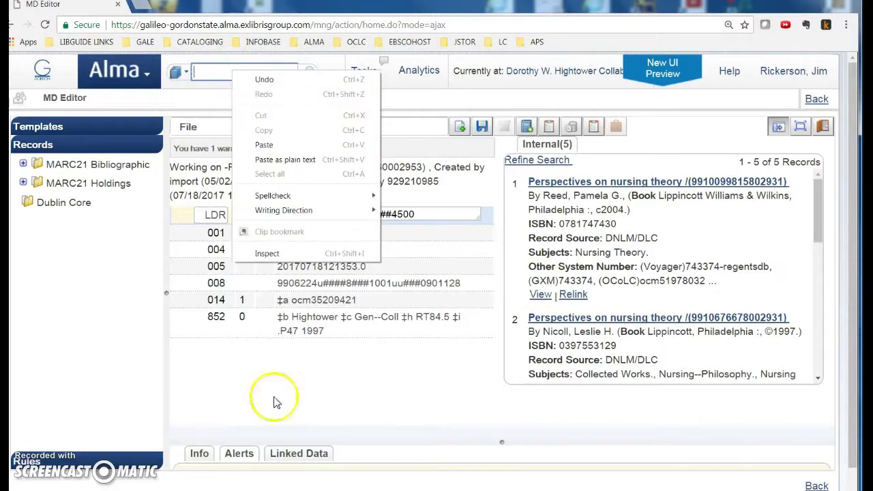
{"action": "left_click", "coordinate": [336, 490]}
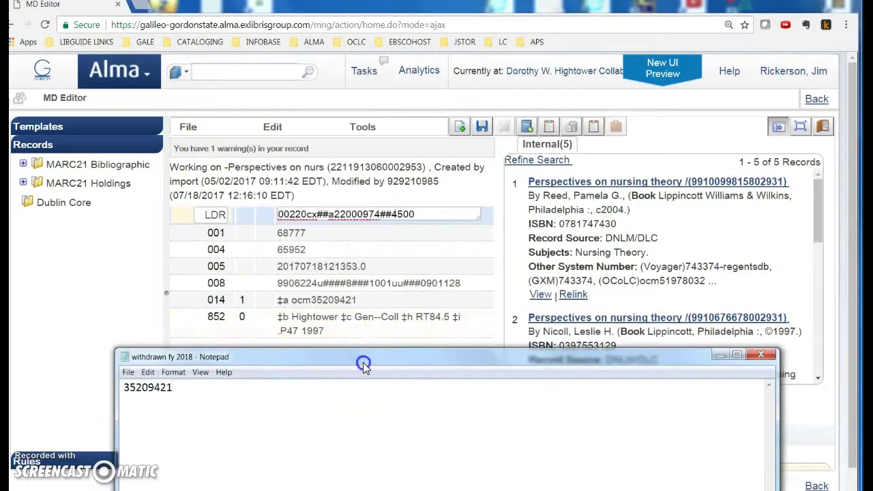
{"action": "left_click_drag", "start_coordinate": [361, 357], "coordinate": [383, 341]}
{"action": "left_click_drag", "start_coordinate": [196, 372], "coordinate": [125, 369]}
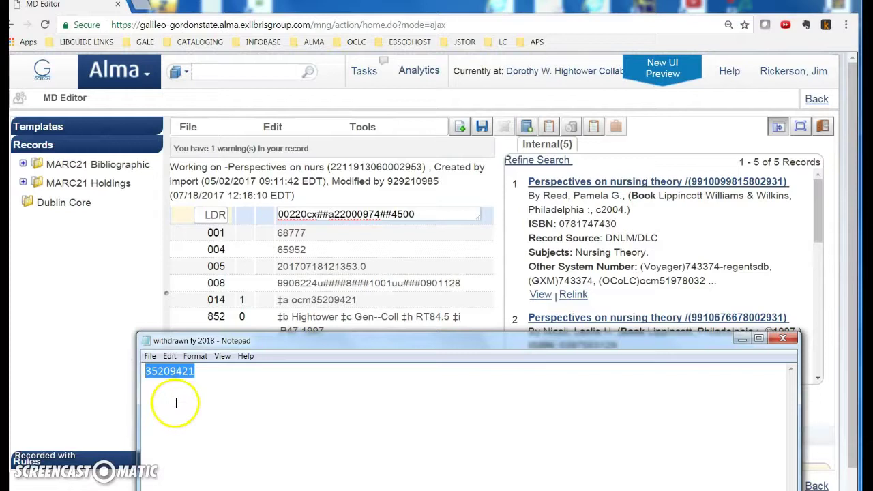
{"action": "left_click", "coordinate": [743, 339]}
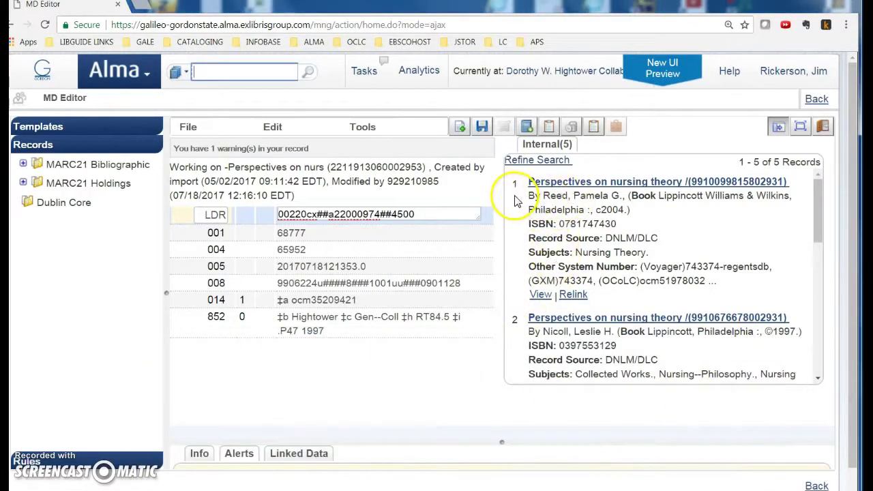
Examine the edition statement in field 250 of the first result, published in 2004, and return to the results
{"action": "left_click", "coordinate": [540, 295]}
{"action": "scroll", "coordinate": [538, 295], "scroll_direction": "down", "scroll_amount": 5}
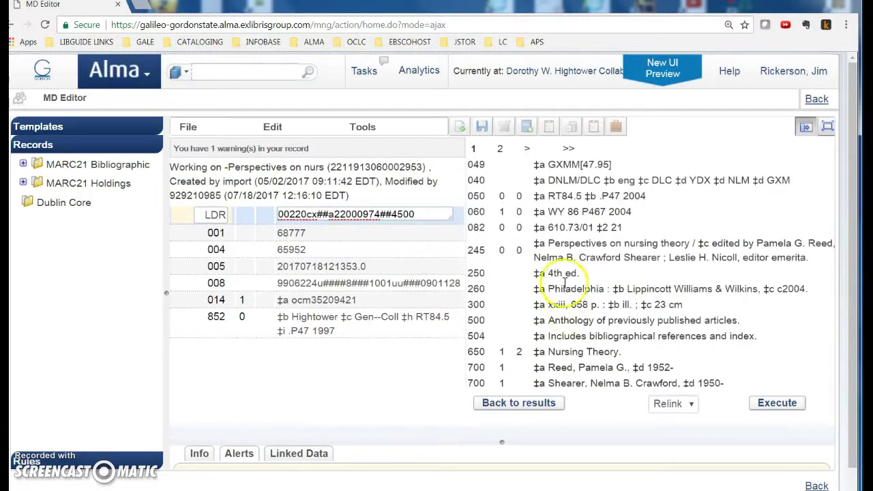
{"action": "left_click_drag", "start_coordinate": [547, 273], "coordinate": [594, 273]}
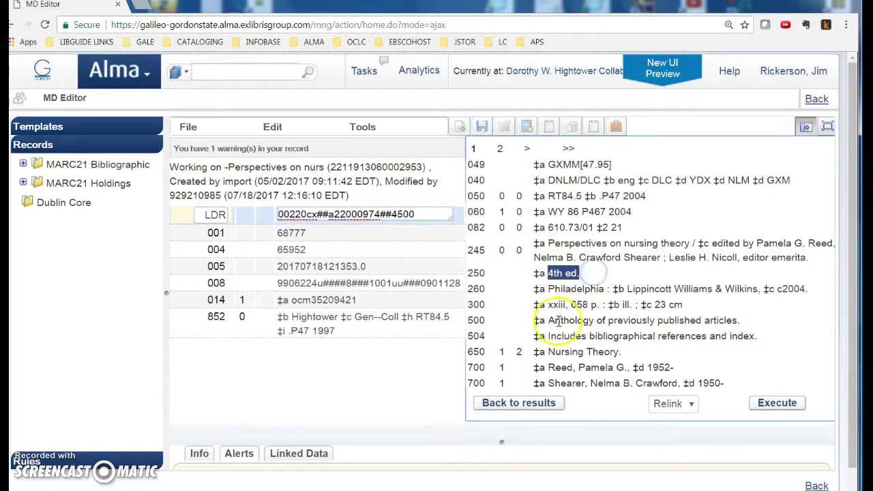
{"action": "left_click", "coordinate": [542, 410]}
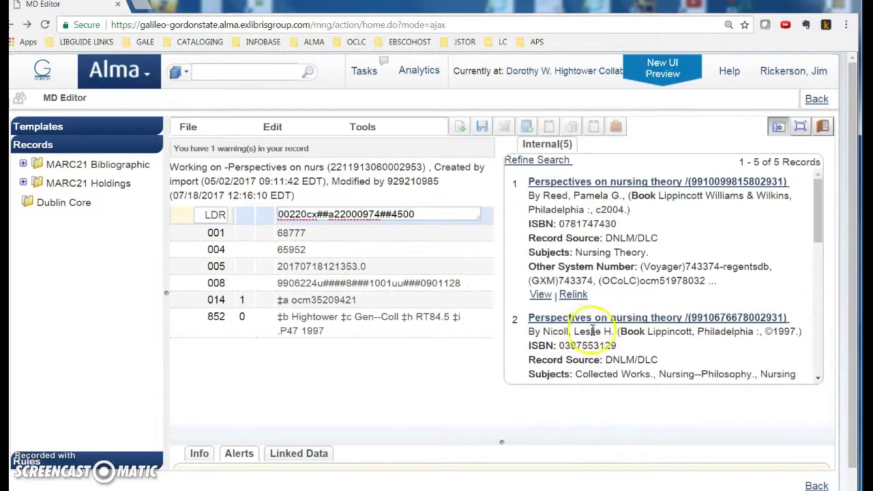
Examine the edition statement in field 250 of the second result, published in 1997, and return to the results
{"action": "scroll", "coordinate": [631, 305], "scroll_direction": "down", "scroll_amount": 4}
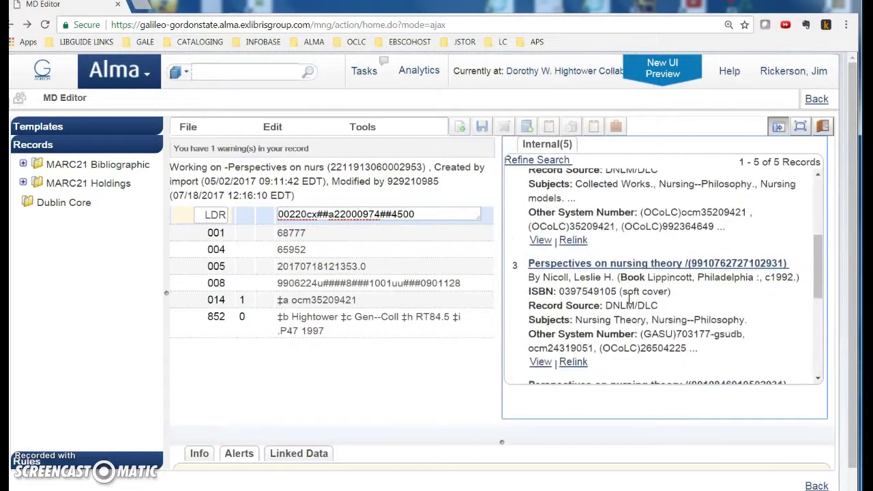
{"action": "scroll", "coordinate": [629, 305], "scroll_direction": "up", "scroll_amount": 2}
{"action": "left_click", "coordinate": [540, 305]}
{"action": "scroll", "coordinate": [542, 355], "scroll_direction": "down", "scroll_amount": 5}
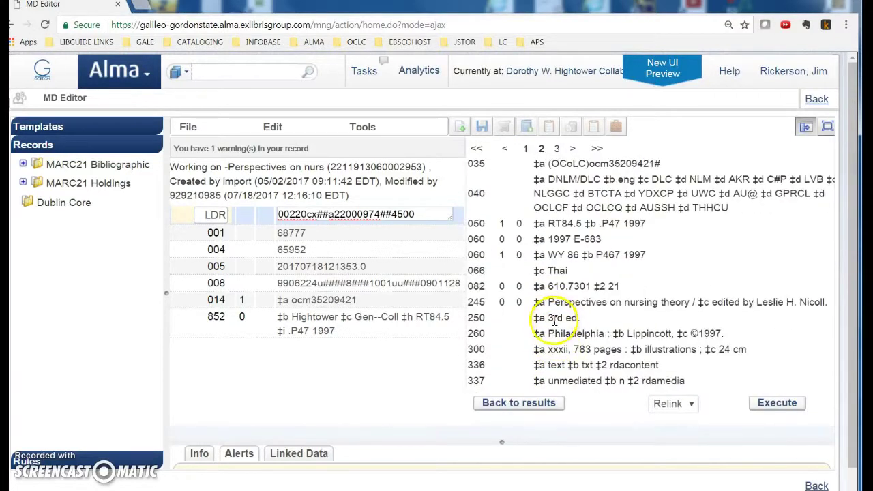
{"action": "left_click_drag", "start_coordinate": [549, 319], "coordinate": [579, 318]}
{"action": "left_click", "coordinate": [527, 406]}
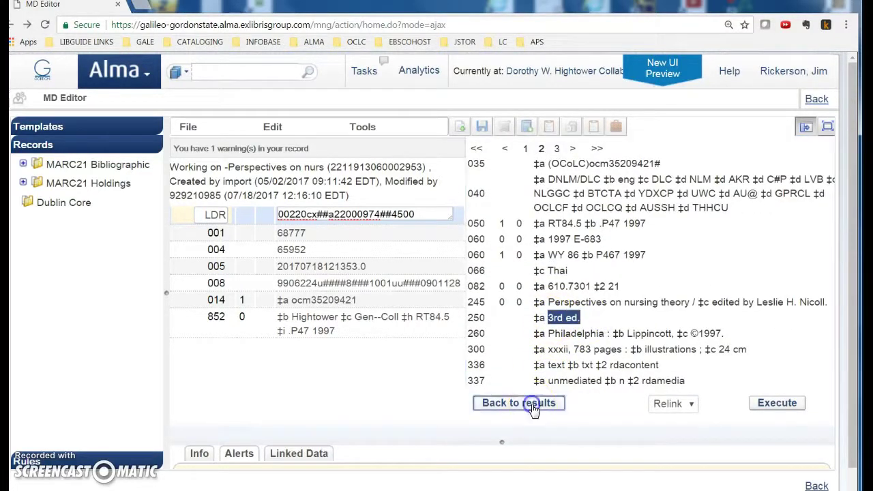
Compare the OCLC number of the second result with the number noted in Notepad
{"action": "scroll", "coordinate": [596, 303], "scroll_direction": "down", "scroll_amount": 2}
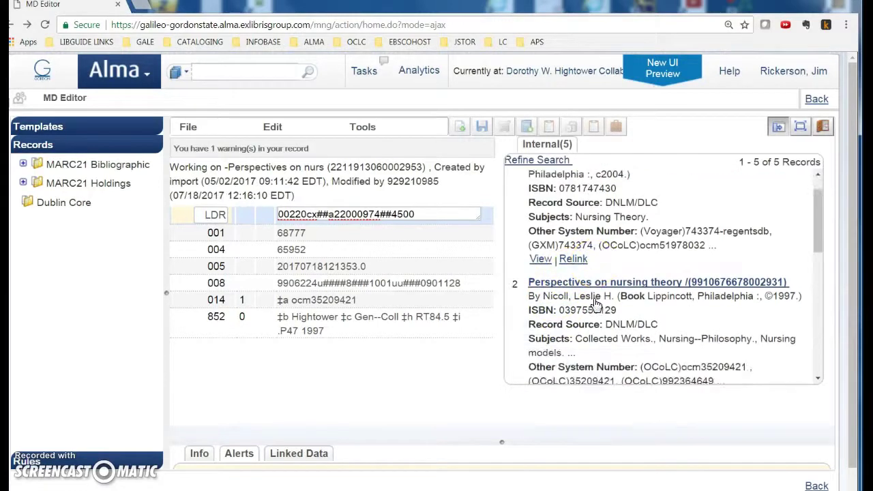
{"action": "left_click_drag", "start_coordinate": [570, 291], "coordinate": [615, 290]}
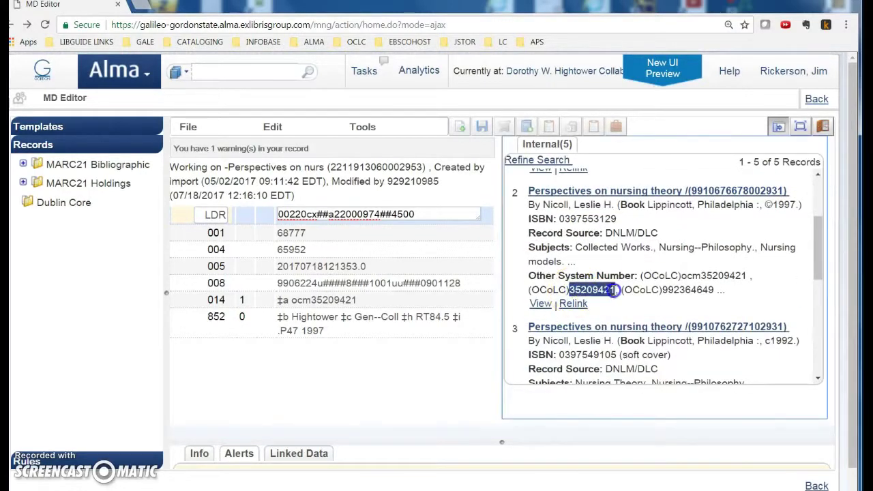
{"action": "left_click", "coordinate": [380, 490]}
{"action": "left_click_drag", "start_coordinate": [517, 339], "coordinate": [872, 319]}
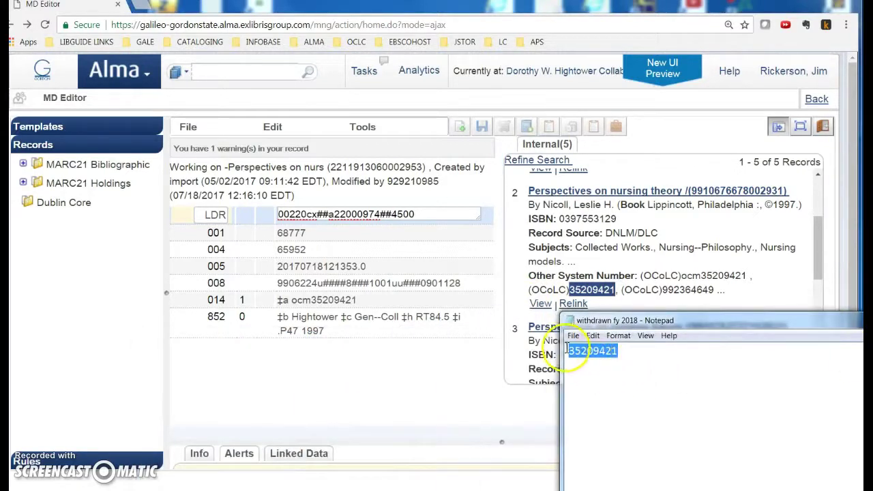
{"action": "left_click_drag", "start_coordinate": [662, 321], "coordinate": [272, 392]}
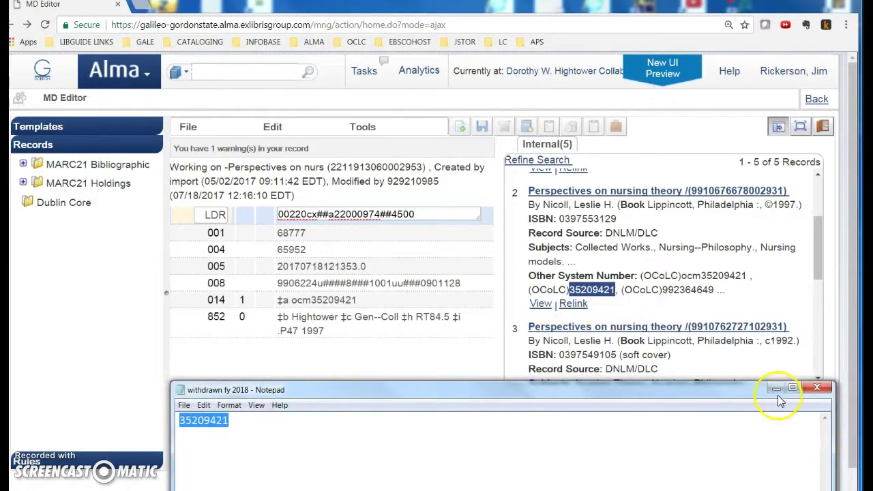
{"action": "left_click", "coordinate": [774, 389]}
Relink the holdings to the second result with OCLC number 35209421, save and release the holdings record, and return to the title results
{"action": "left_click", "coordinate": [571, 304]}
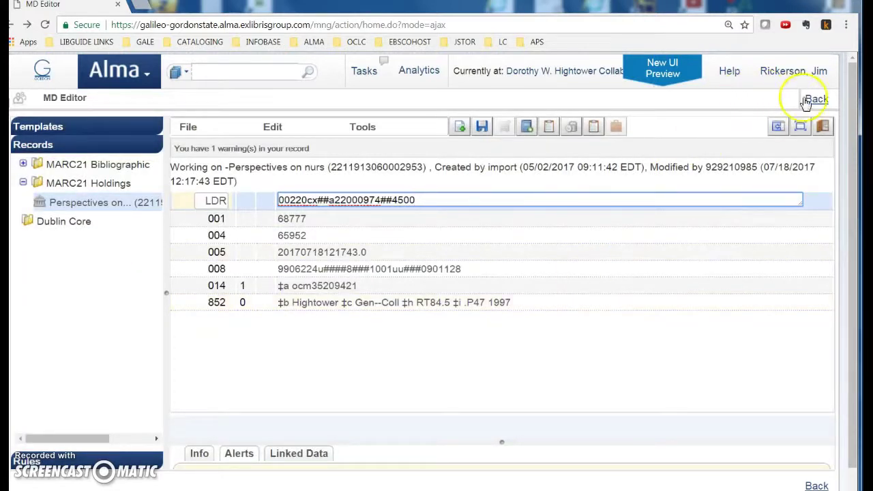
{"action": "left_click", "coordinate": [188, 127]}
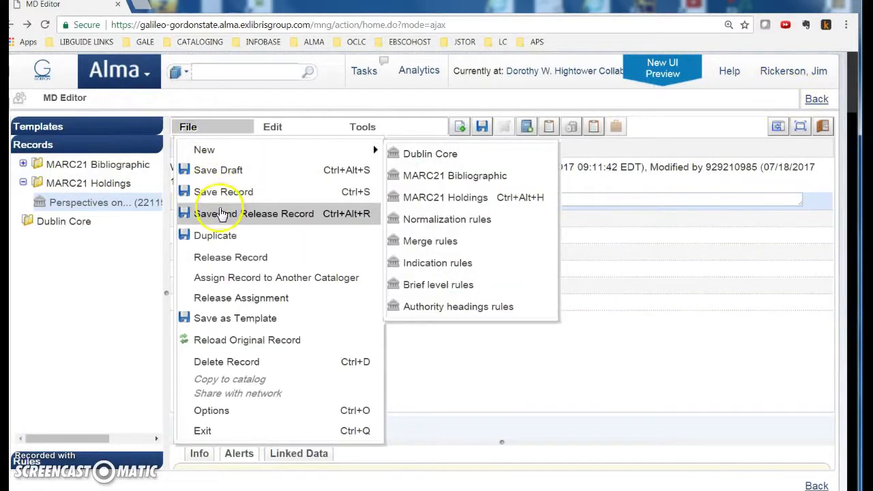
{"action": "left_click", "coordinate": [221, 214]}
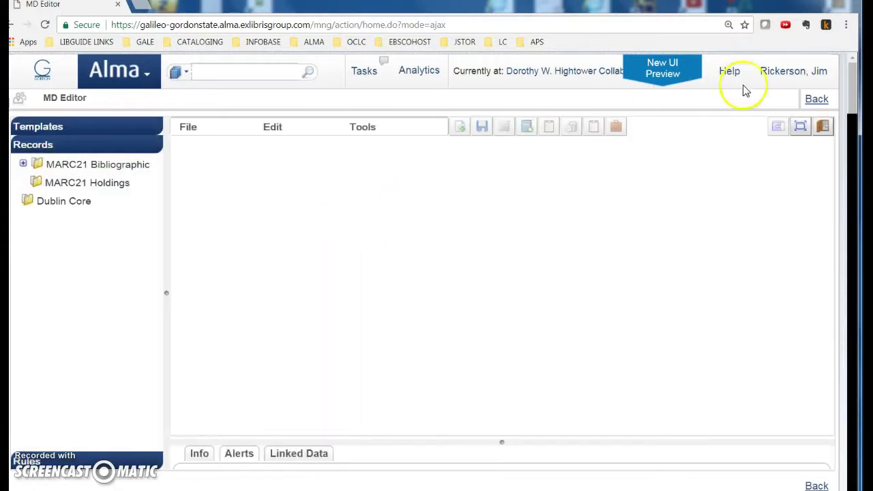
{"action": "left_click", "coordinate": [816, 100]}
{"action": "left_click", "coordinate": [738, 100]}
{"action": "left_click", "coordinate": [832, 101]}
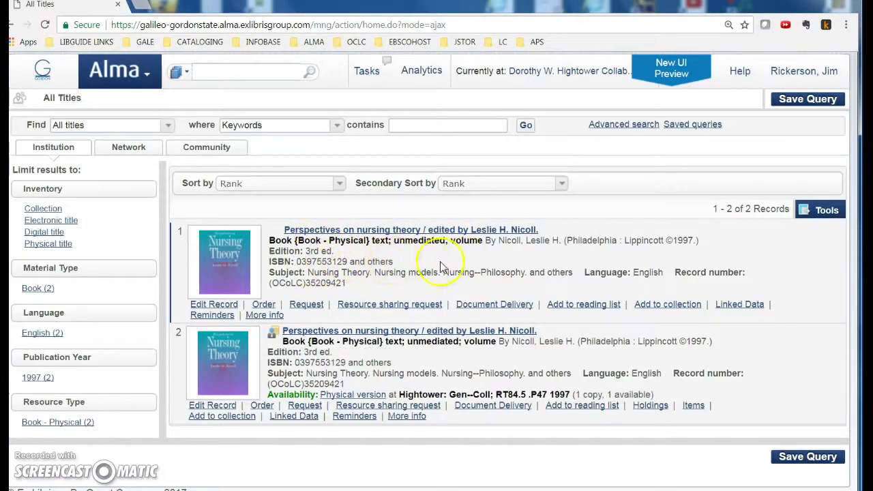
Open the local Perspectives on nursing theory record without holdings for editing, delete it with confirmation and return to the title results
{"action": "left_click", "coordinate": [213, 305]}
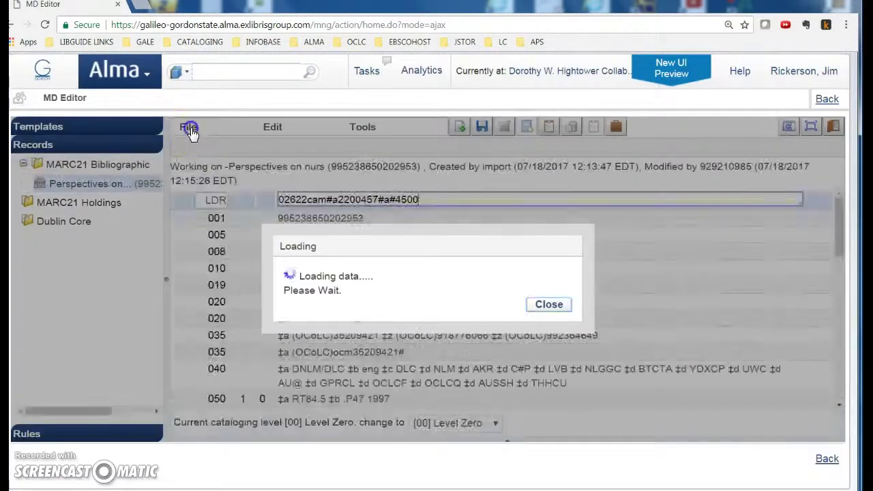
{"action": "left_click", "coordinate": [188, 128]}
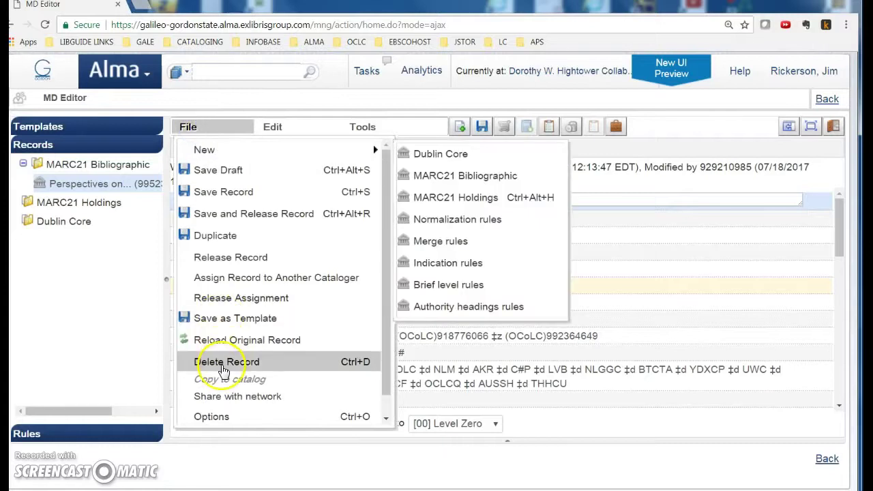
{"action": "left_click", "coordinate": [224, 365]}
{"action": "left_click", "coordinate": [377, 315]}
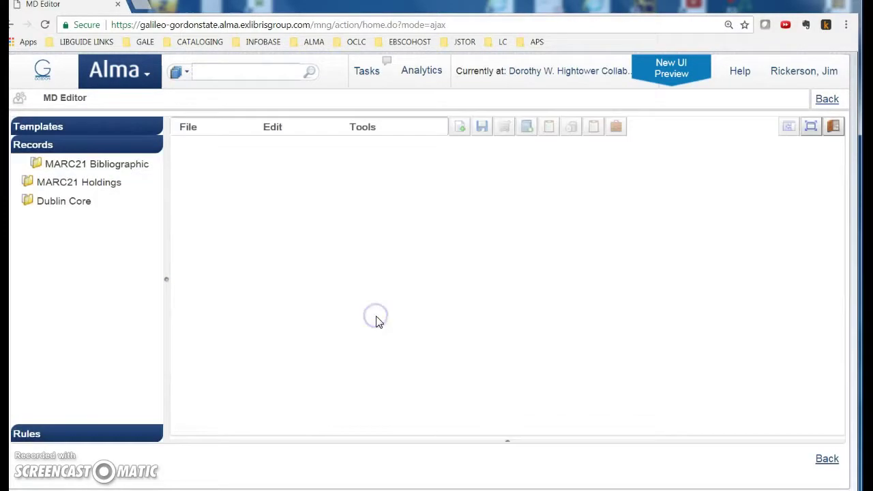
{"action": "left_click", "coordinate": [826, 99]}
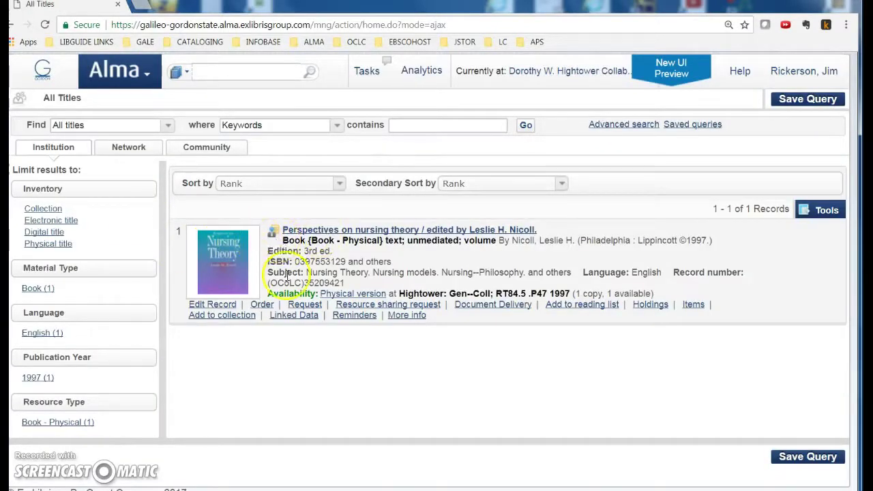
Switch the remaining Perspectives on nursing theory record from its Institution version to the Network version and back
{"action": "left_click", "coordinate": [274, 234]}
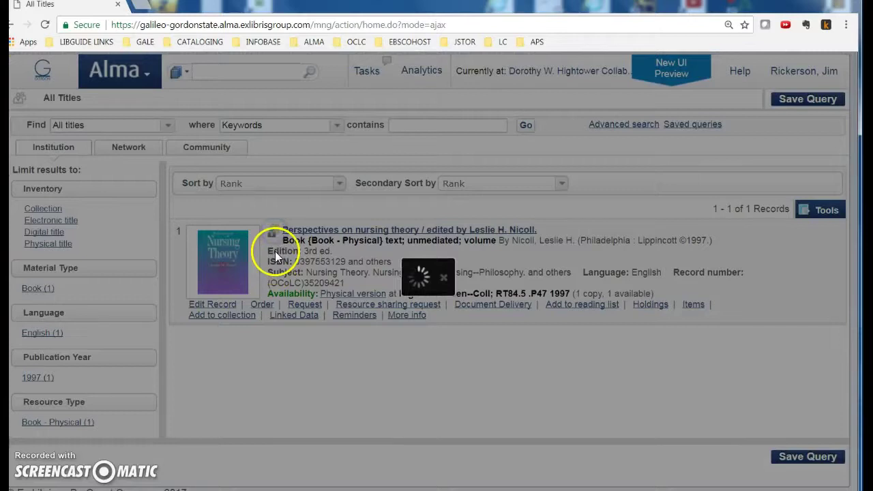
{"action": "left_click", "coordinate": [272, 234]}
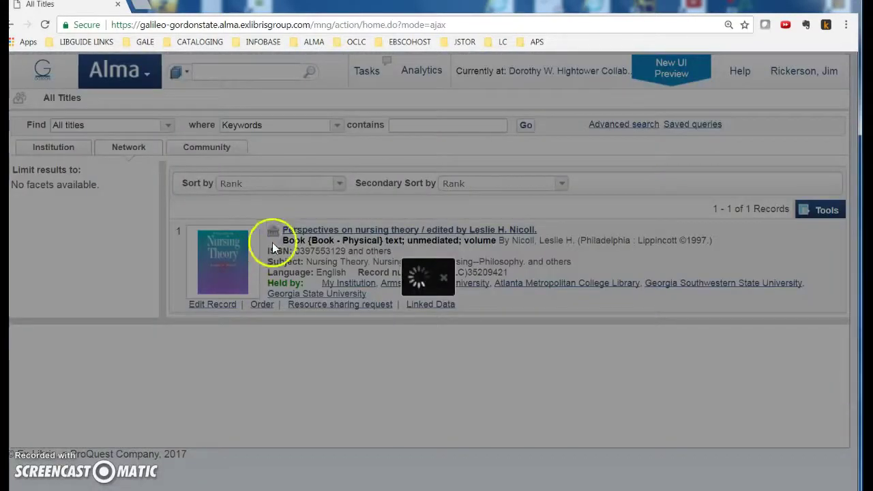